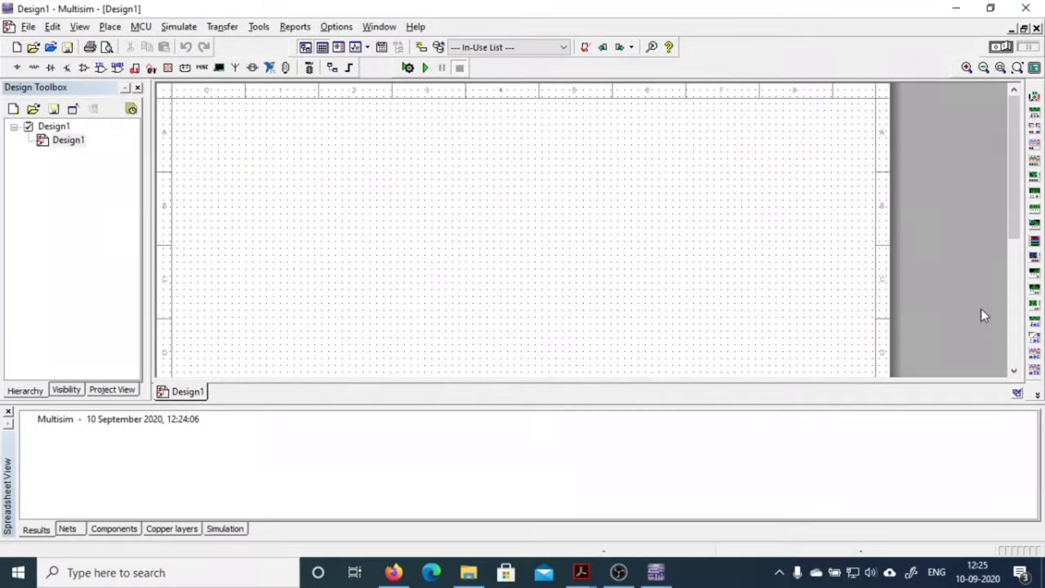
mouse_move(1009, 237)
left_mouse_down()
mouse_move(1004, 334)
mouse_move(1007, 182)
mouse_move(1014, 335)
mouse_move(1013, 253)
left_mouse_up()
scroll(686, 287, "up", 1)
left_click_drag(788, 370, 643, 372)
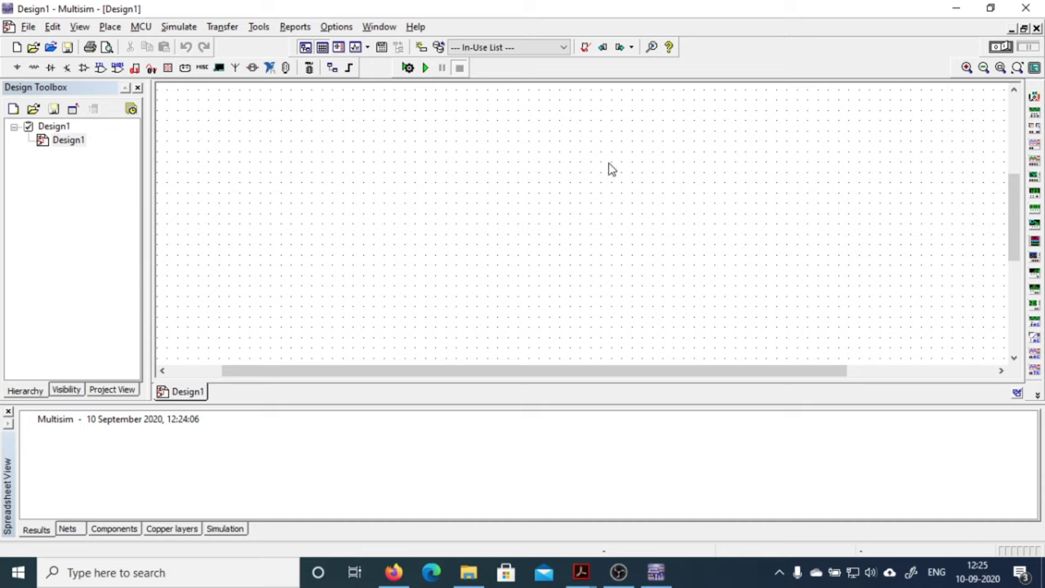
mouse_move(1013, 214)
left_mouse_down()
mouse_move(1005, 144)
mouse_move(1010, 310)
mouse_move(1008, 136)
mouse_move(1009, 204)
left_mouse_up()
left_click_drag(762, 370, 729, 373)
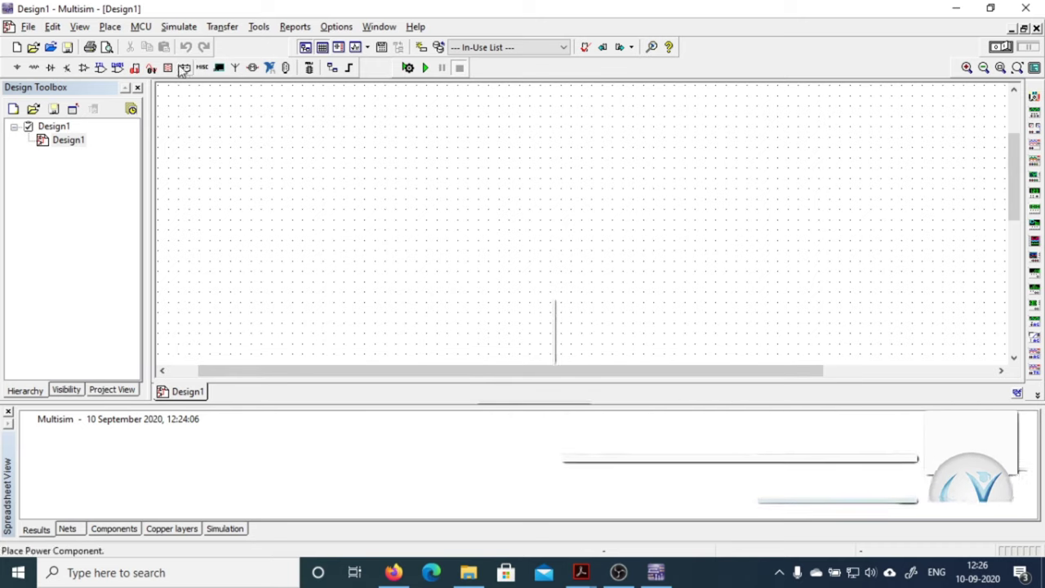
- Look through the installed and personal templates, and create a new design from the Blank template
left_click(16, 48)
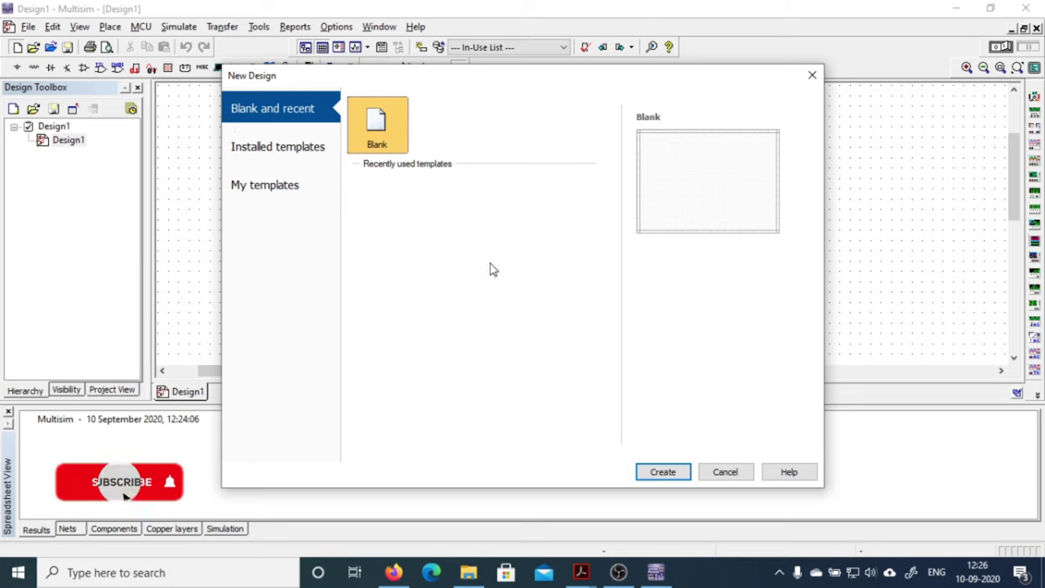
left_click(288, 159)
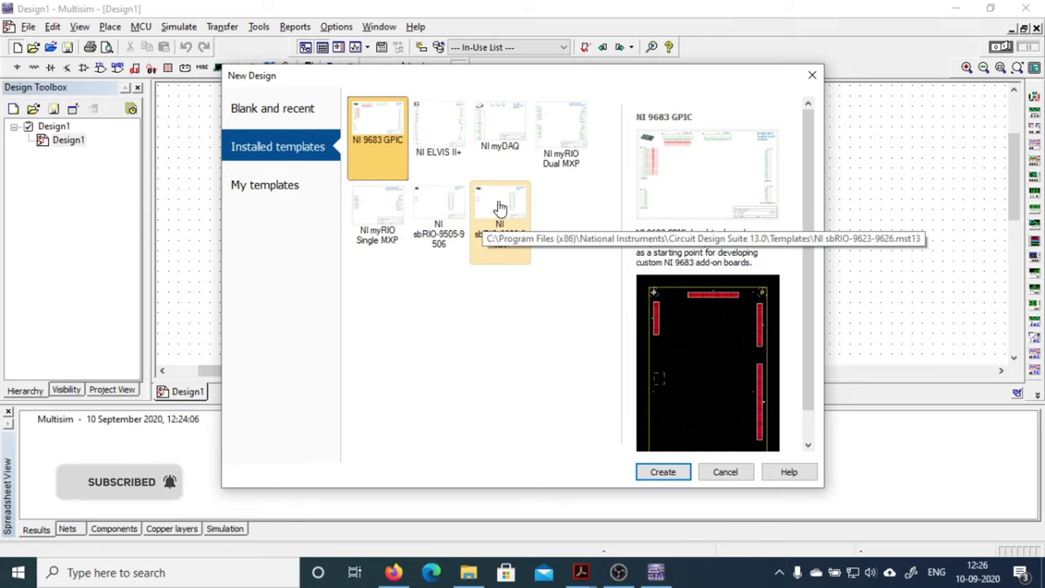
left_click(280, 193)
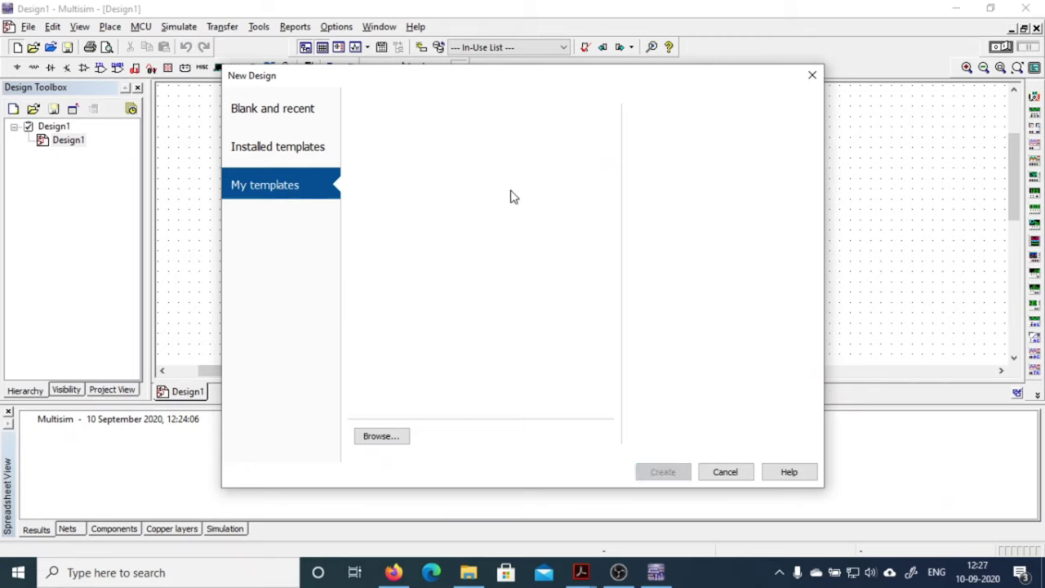
left_click(301, 118)
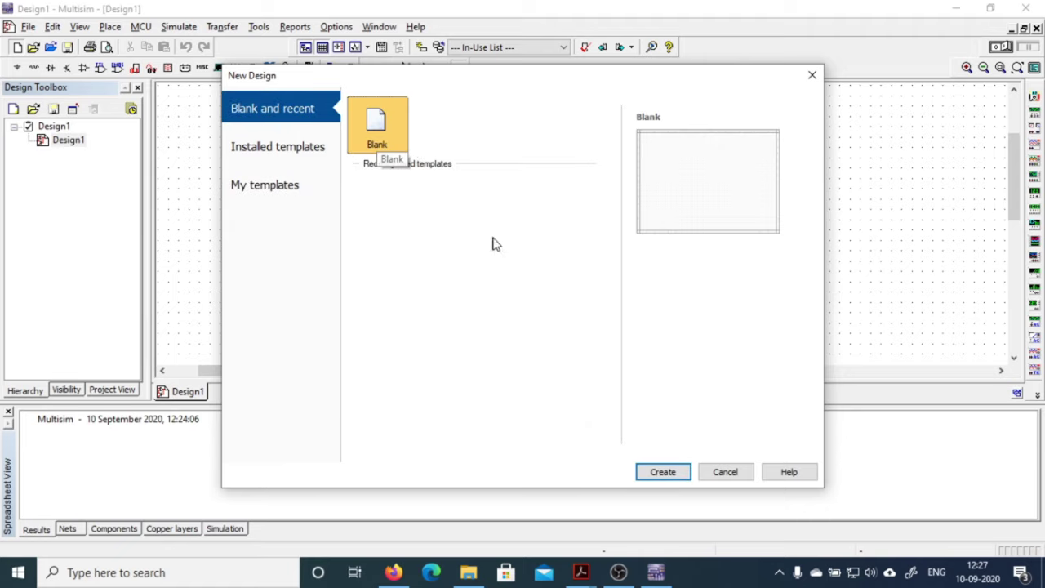
left_click(663, 473)
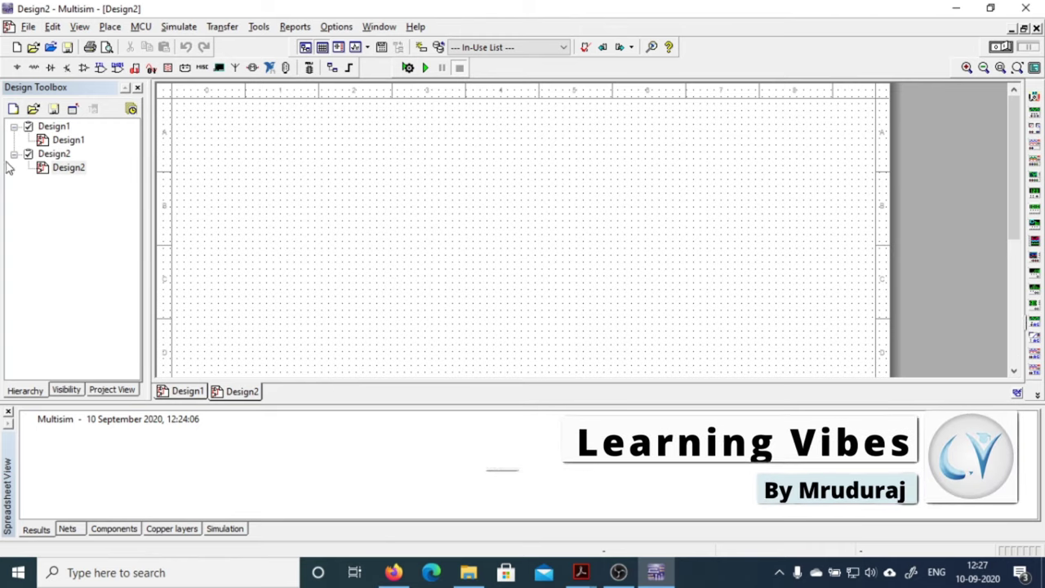
- Switch back and forth between Design1 and Design2 to view both sheets, finishing on Design2
double_click(66, 140)
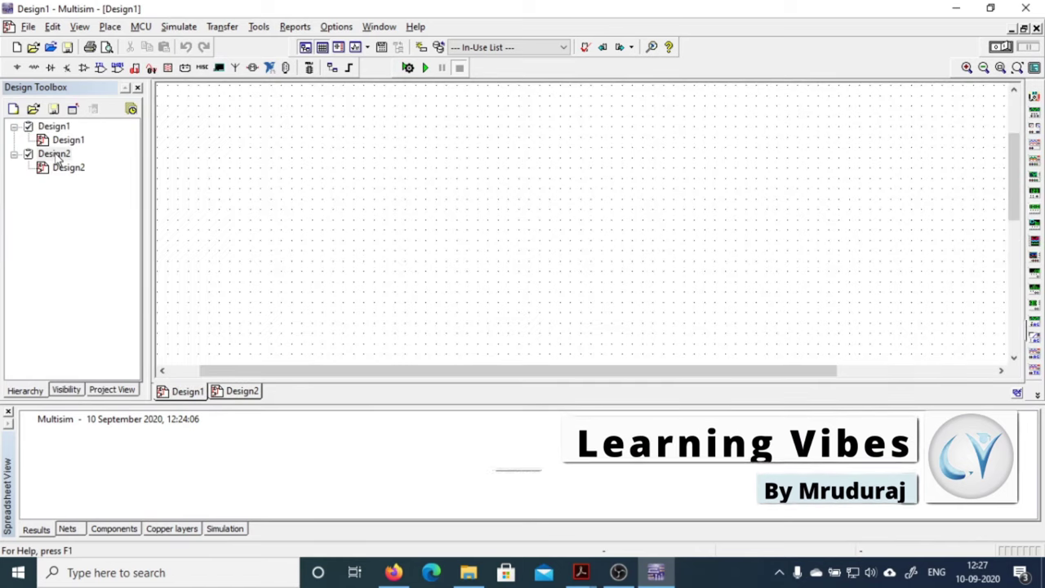
double_click(57, 154)
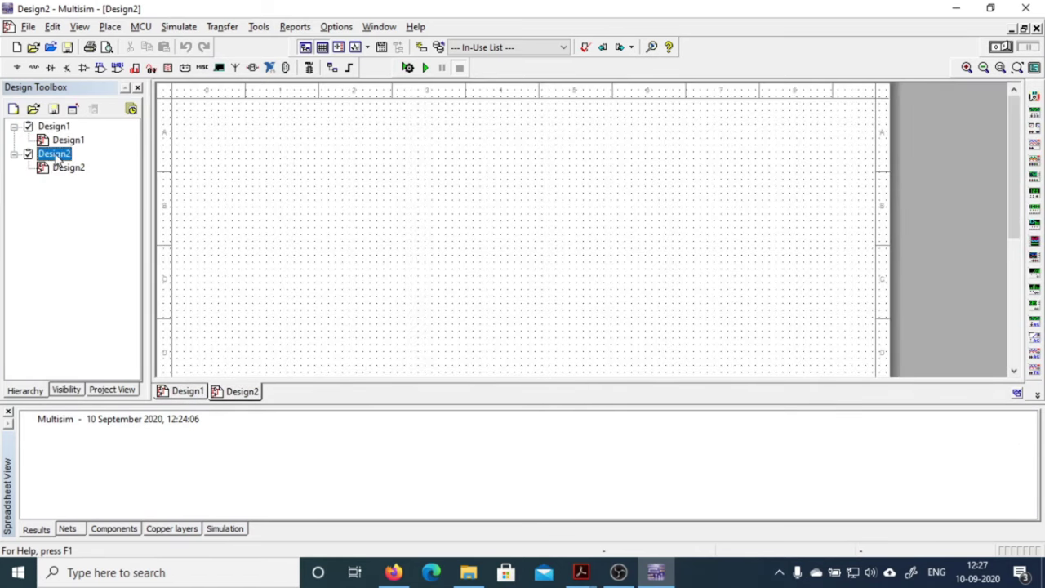
left_click(182, 378)
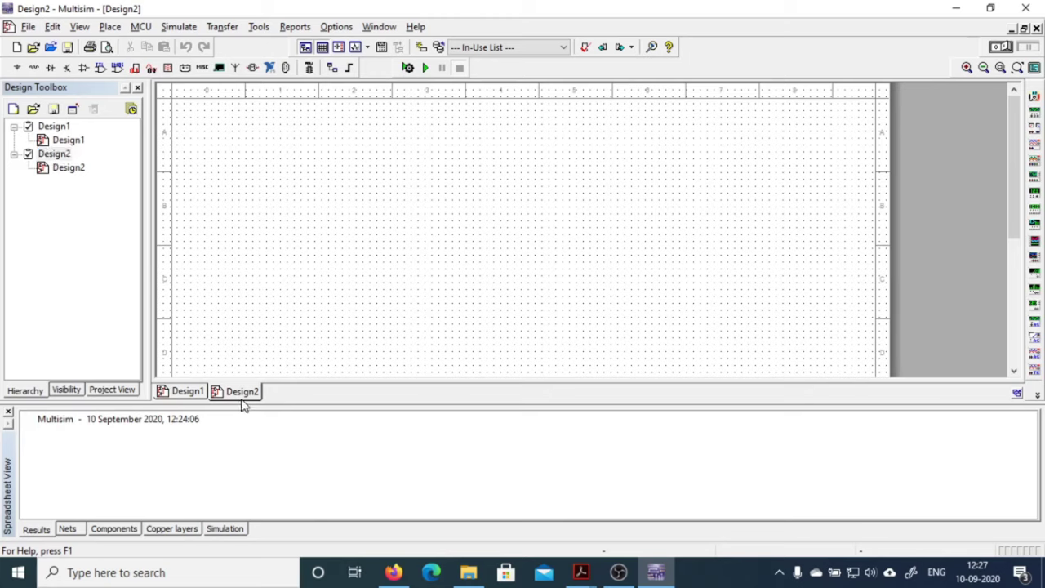
mouse_move(239, 401)
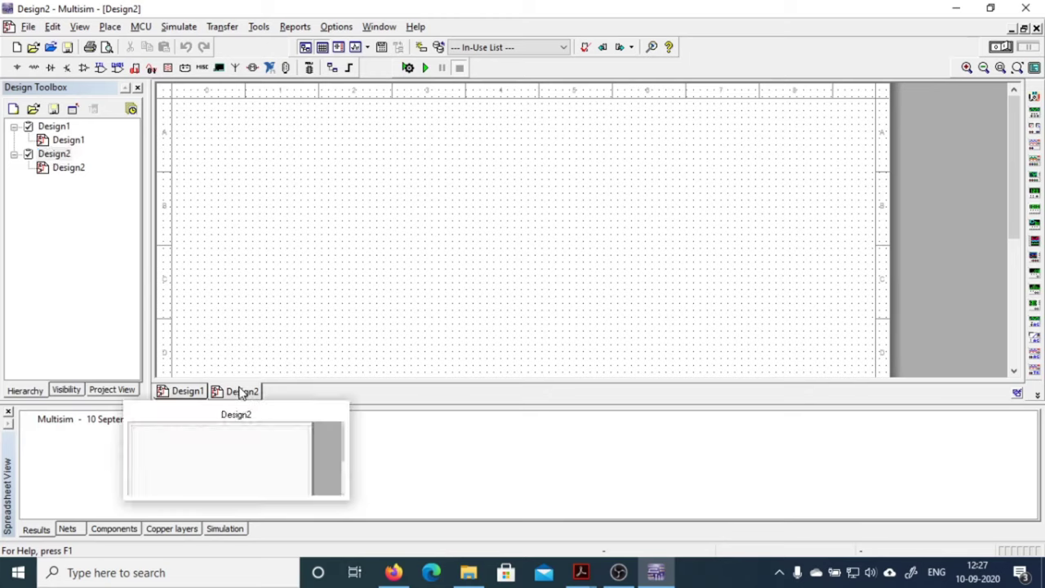
left_click(187, 392)
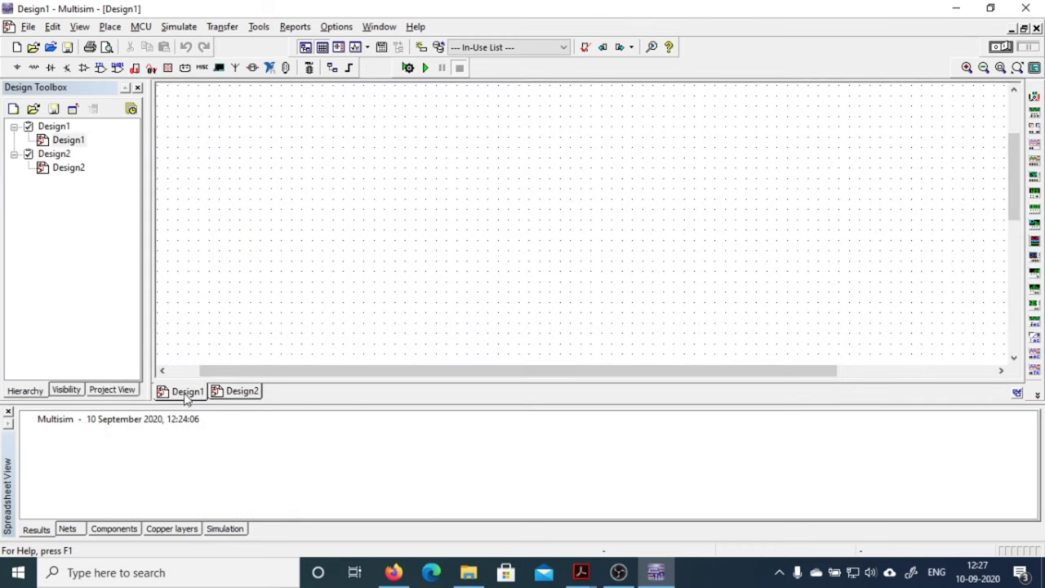
left_click(236, 394)
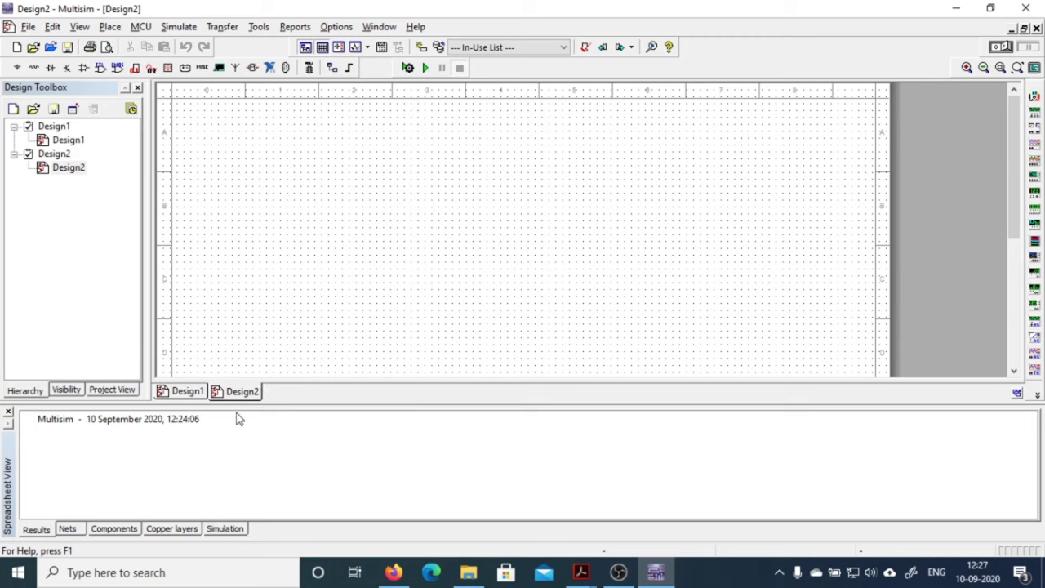
- Open the existing PowerSupply design file from the Circuit Design Suite 13.0 folder
left_click(35, 49)
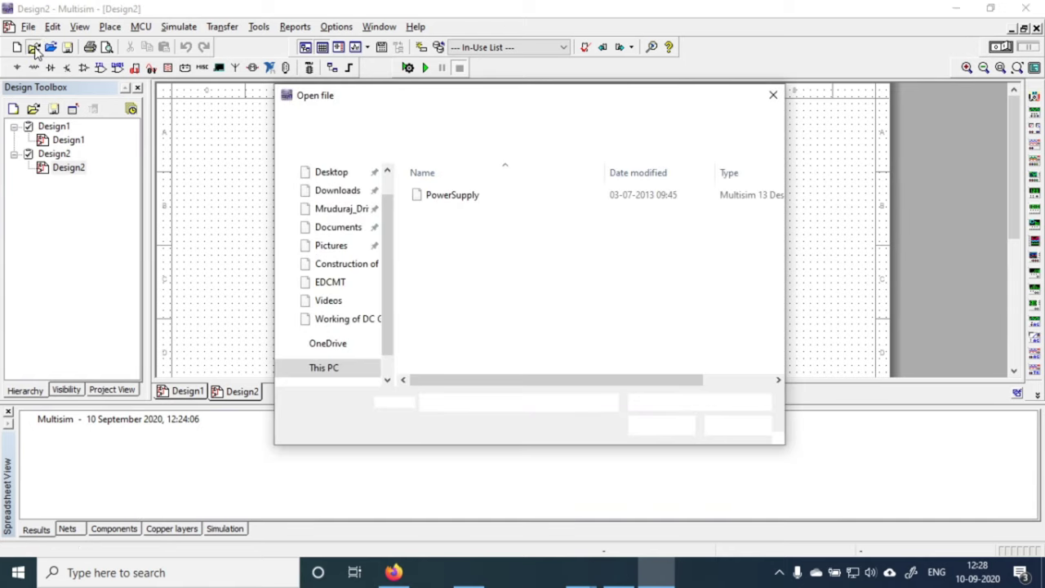
left_click(465, 198)
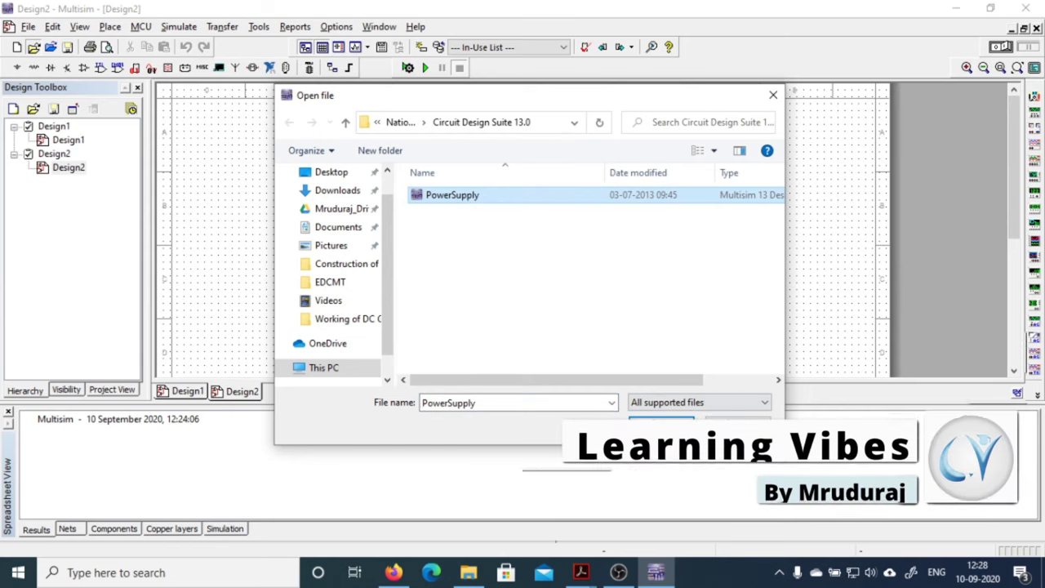
left_click(663, 430)
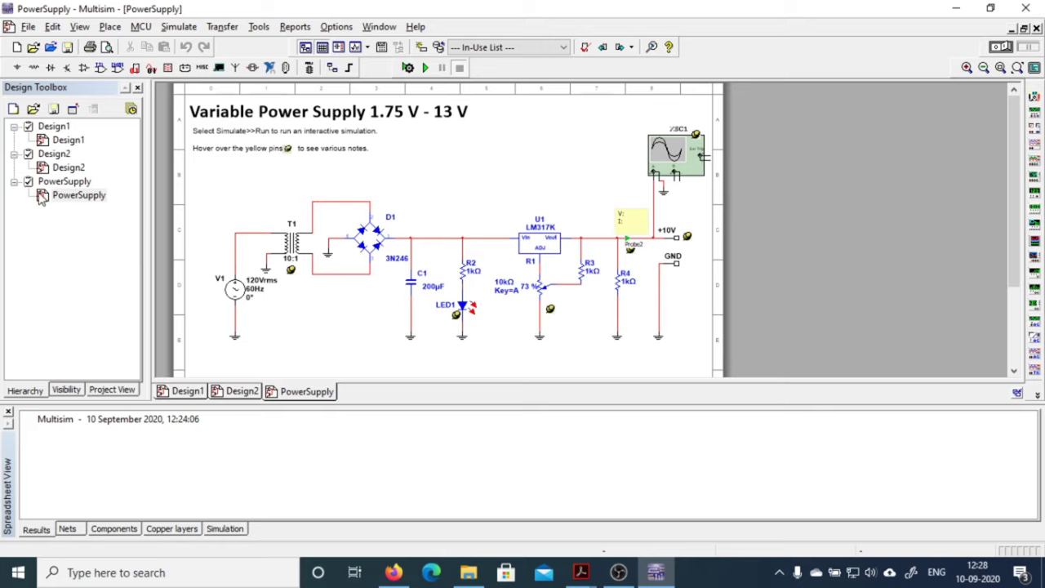
mouse_move(41, 200)
- Review the list of nets in the PowerSupply design
left_click(69, 530)
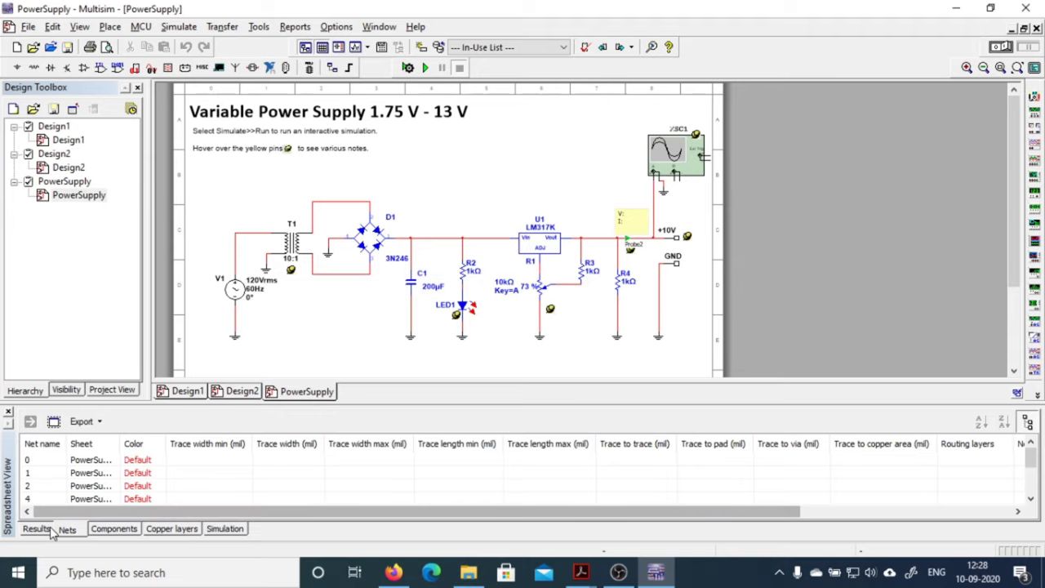
scroll(104, 490, "down", 1)
scroll(105, 490, "down", 1)
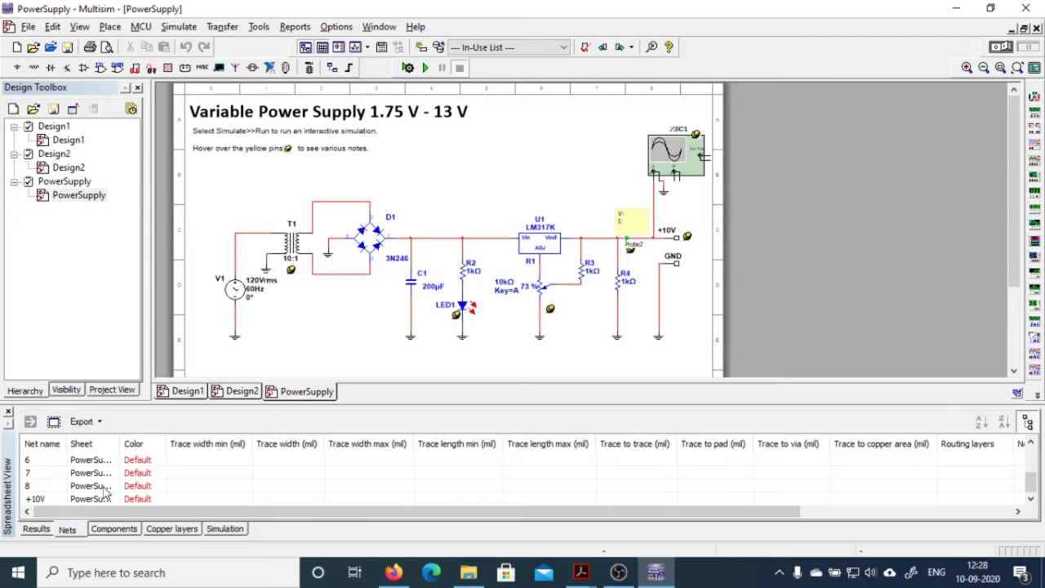
scroll(105, 490, "up", 3)
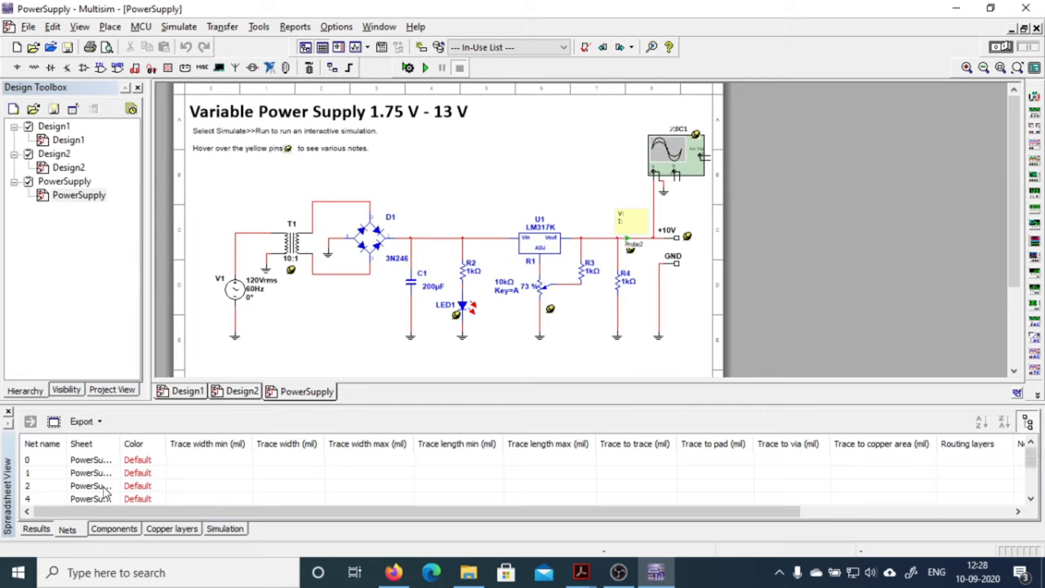
- Review the component list of the PowerSupply design, enlarging the Spreadsheet View to show more rows
left_click(122, 528)
scroll(149, 482, "down", 5)
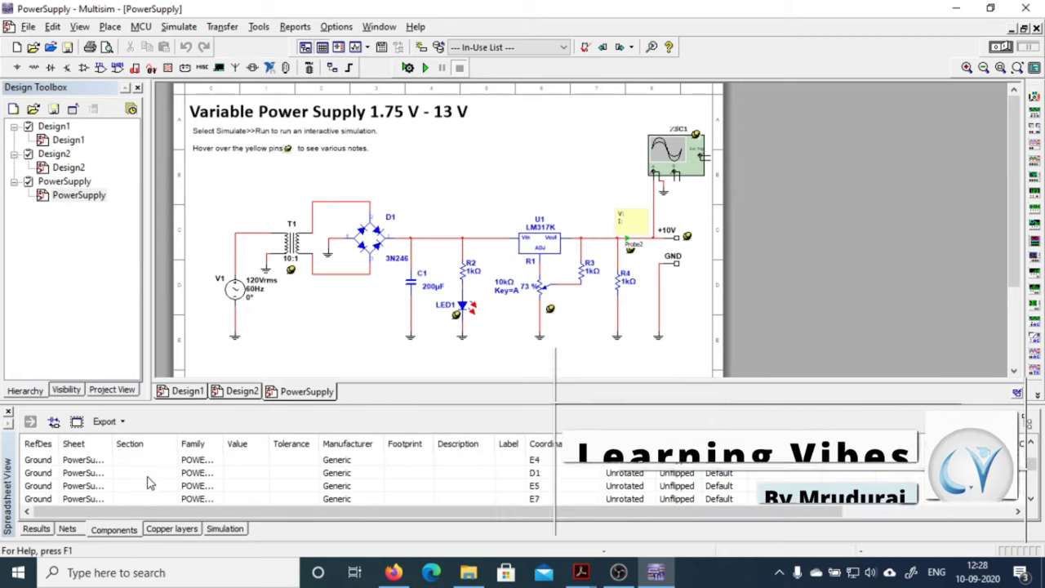
scroll(149, 484, "down", 1)
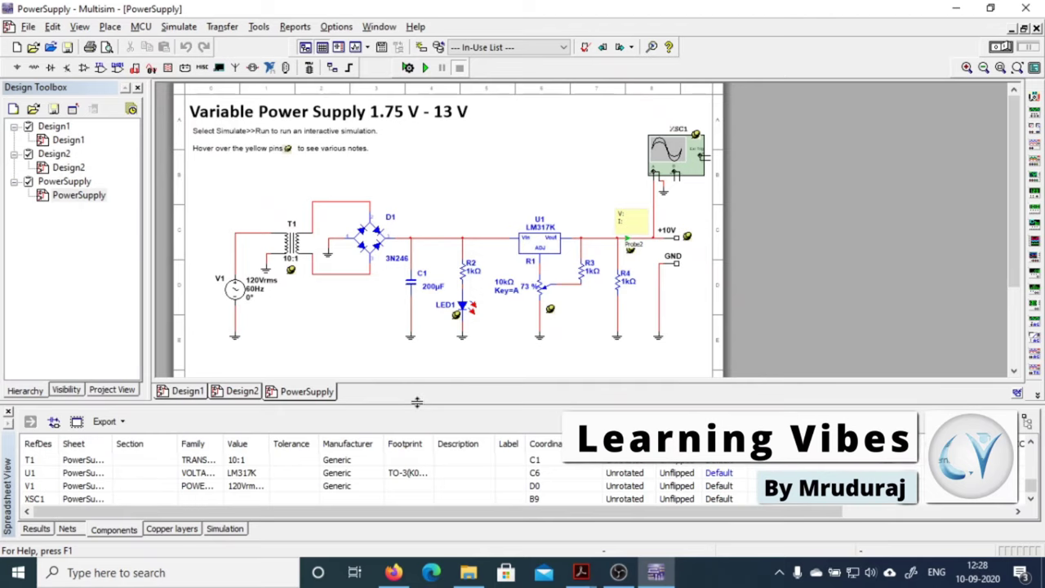
left_click_drag(415, 404, 425, 330)
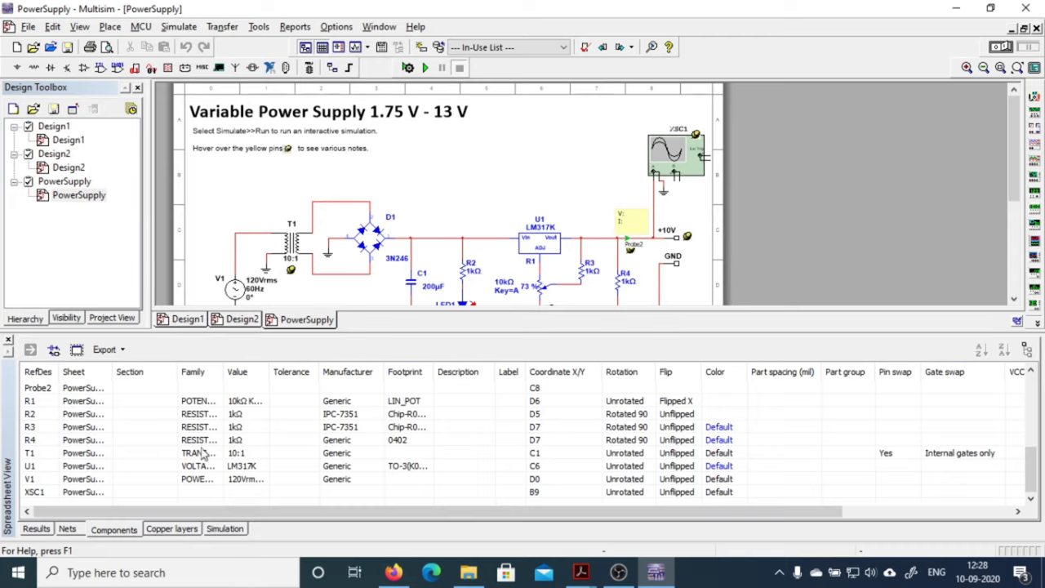
- View the simulation and copper layer information of the PowerSupply design in the Spreadsheet View
left_click(171, 531)
left_click(233, 531)
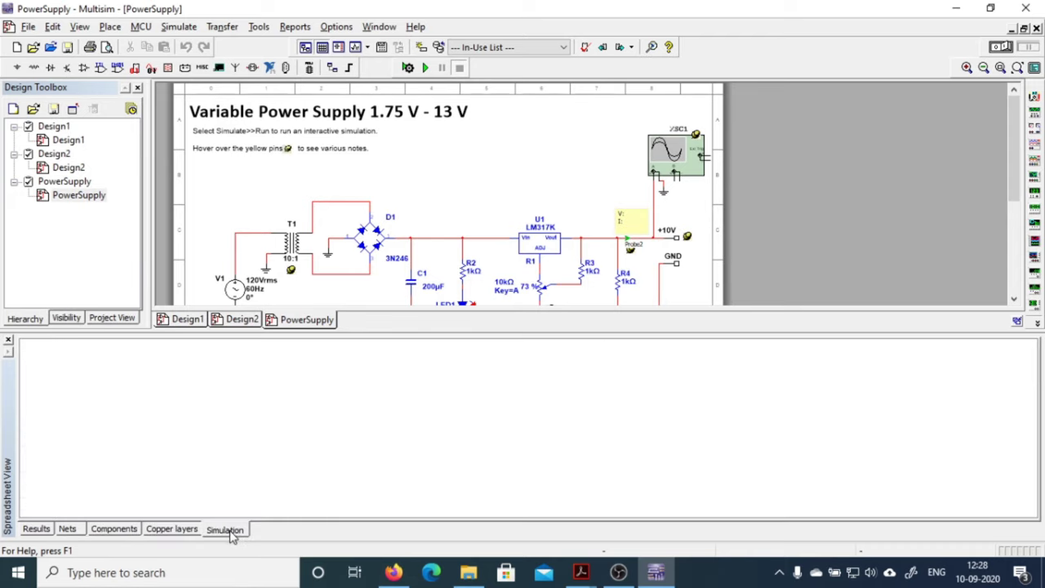
left_click(173, 530)
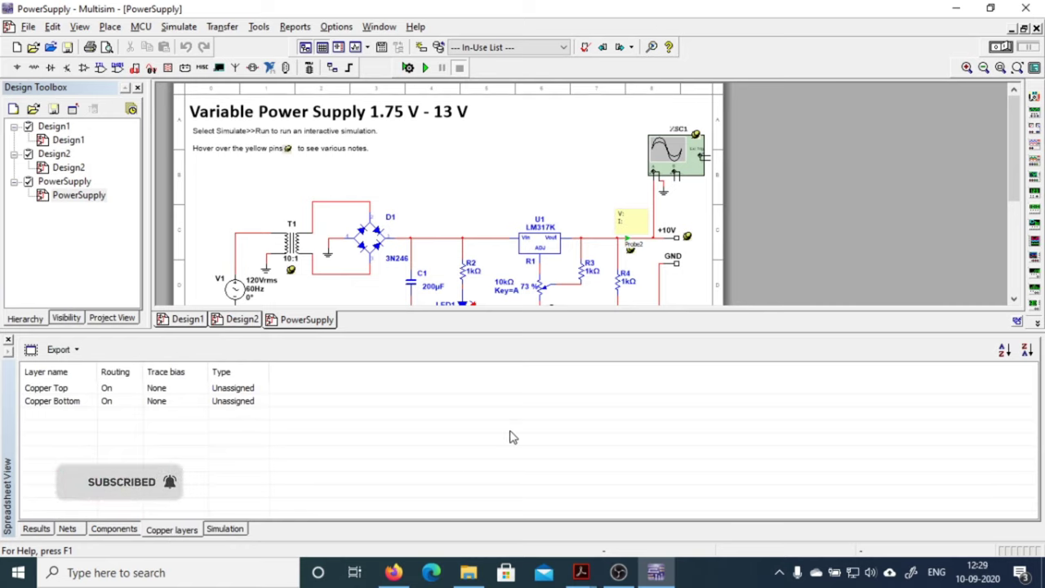
- Reduce the height of the Spreadsheet View to give the schematic more room
left_click_drag(485, 329, 479, 441)
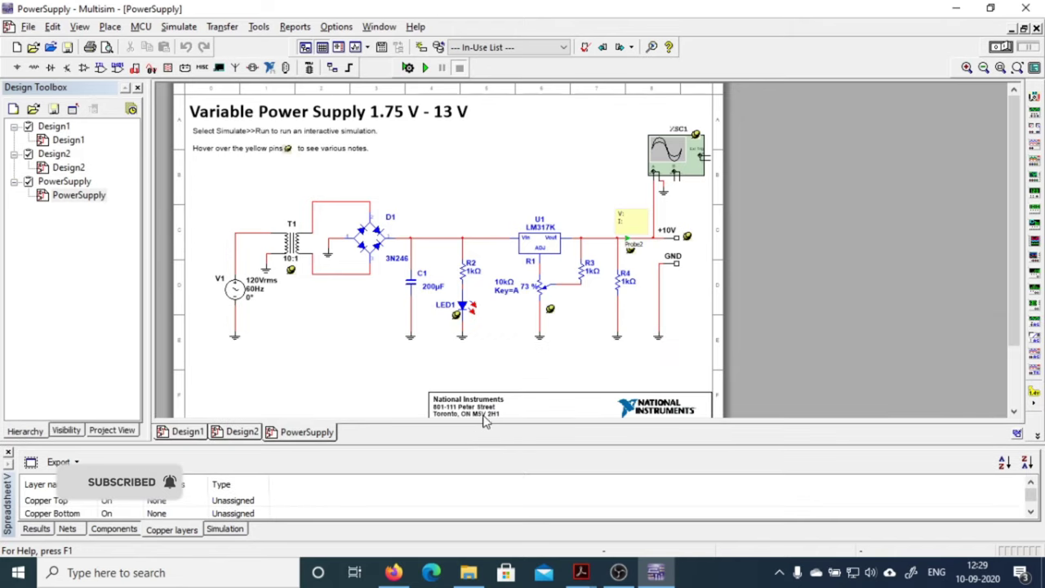
left_click_drag(436, 441, 452, 321)
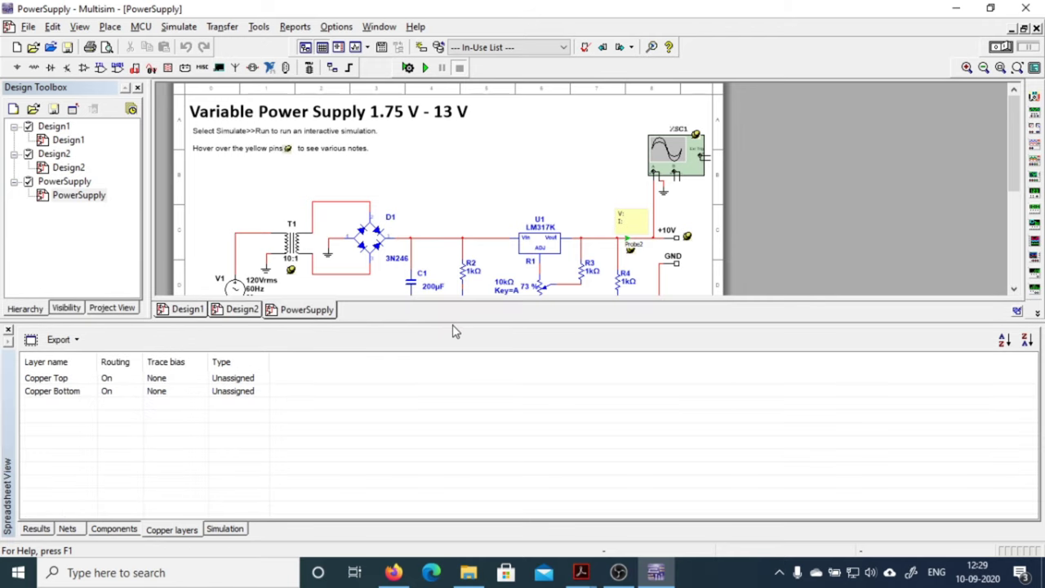
left_click_drag(451, 321, 452, 435)
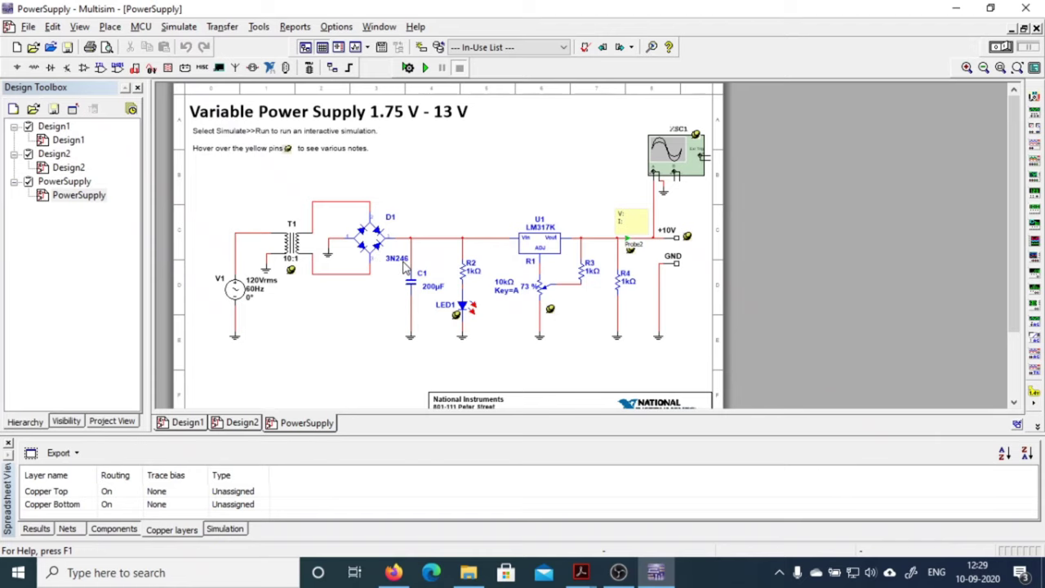
- Examine the power supply schematic up close and as a whole, from its heading and oscilloscope down to the title block
scroll(402, 270, "up", 5)
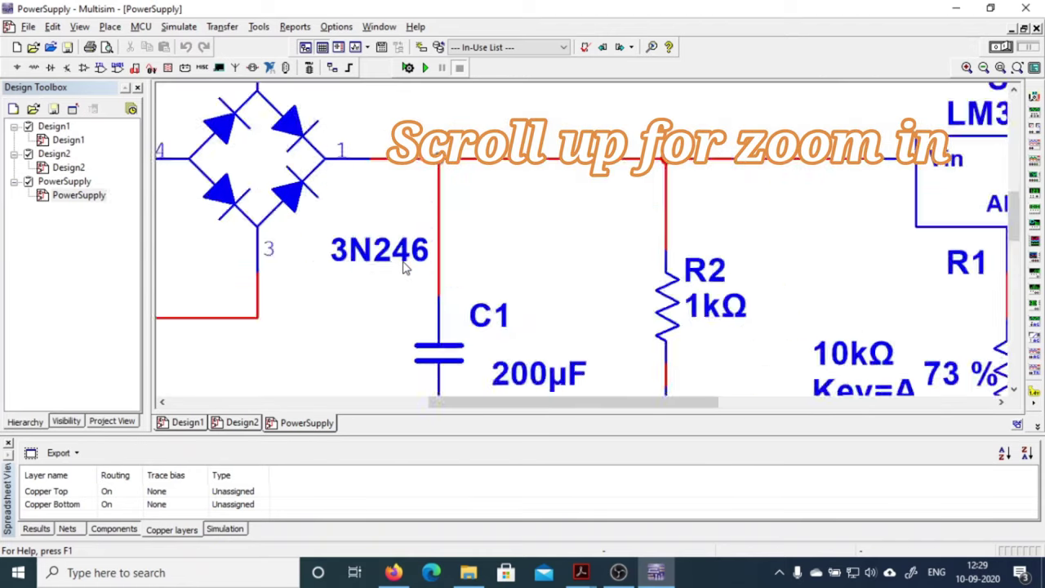
scroll(402, 269, "up", 3)
scroll(402, 269, "down", 8)
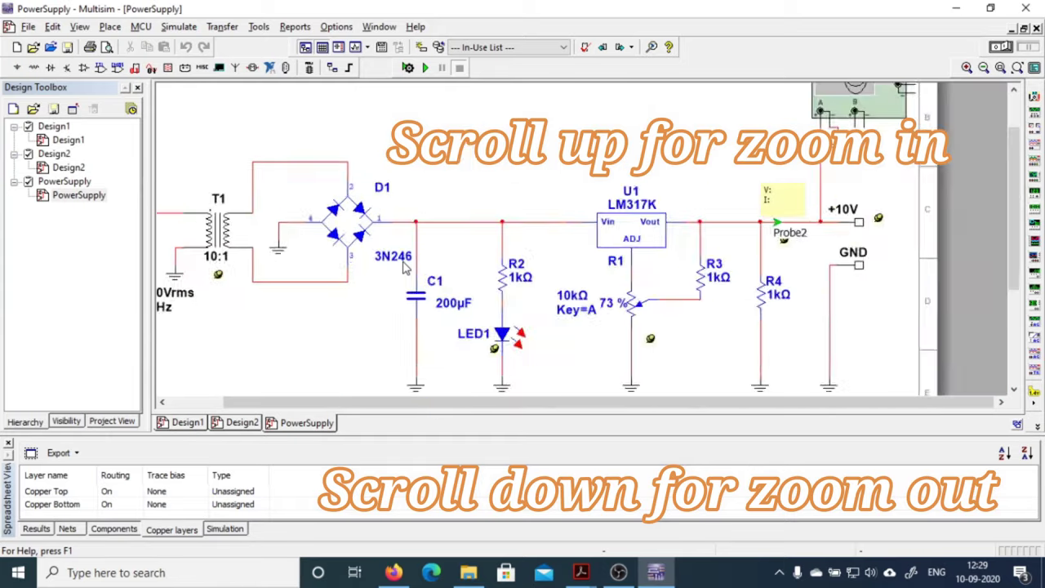
scroll(402, 270, "down", 4)
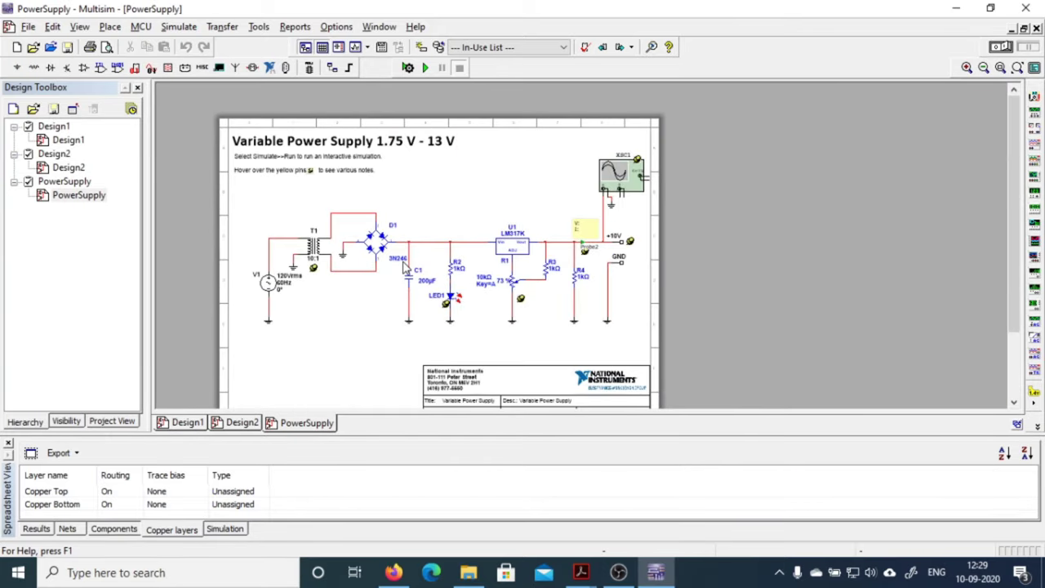
scroll(402, 269, "up", 3)
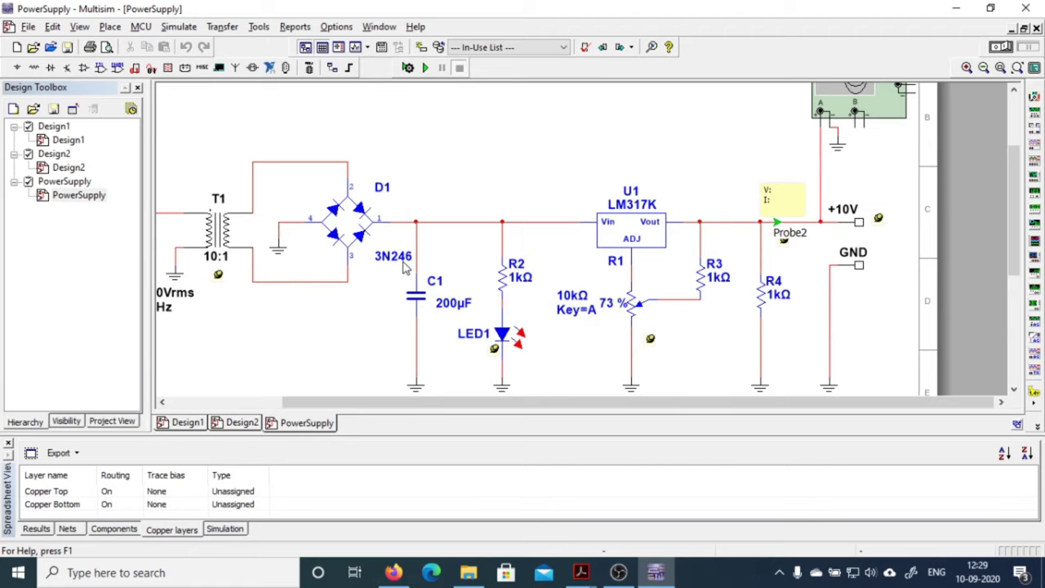
left_click_drag(487, 402, 422, 413)
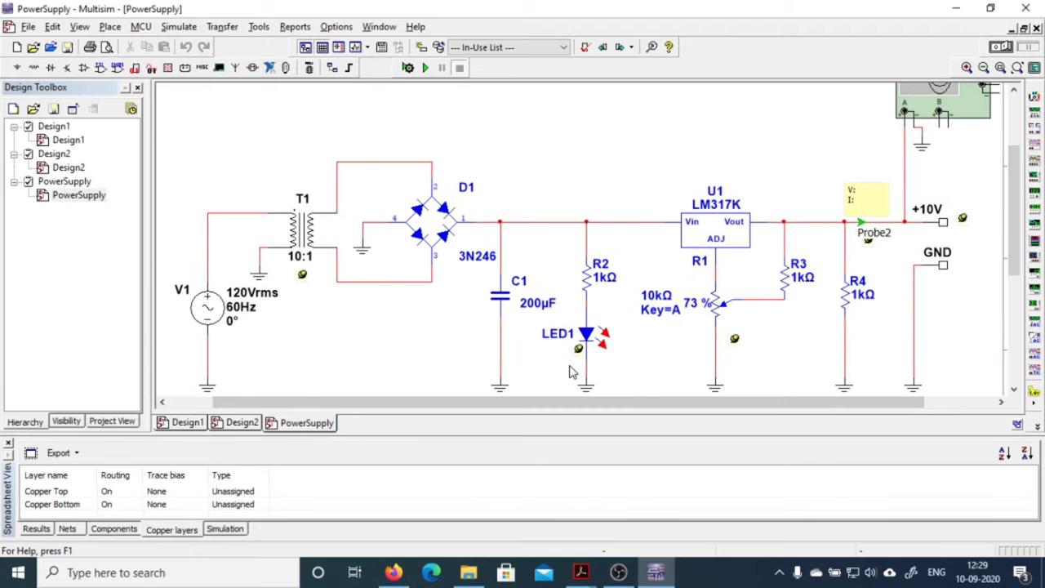
mouse_move(583, 364)
scroll(595, 343, "up", 3, "ctrl")
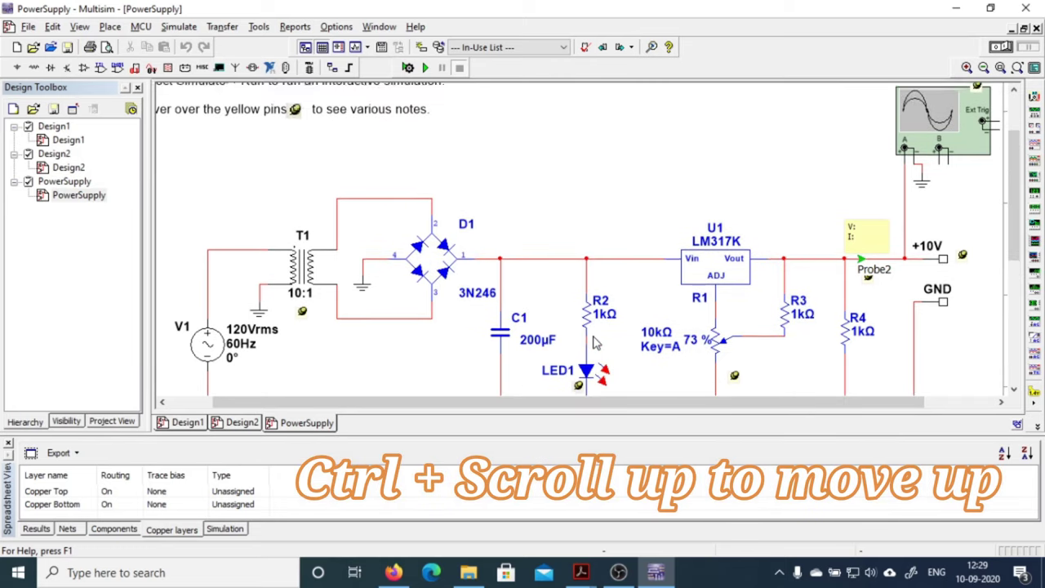
scroll(595, 343, "up", 1, "ctrl")
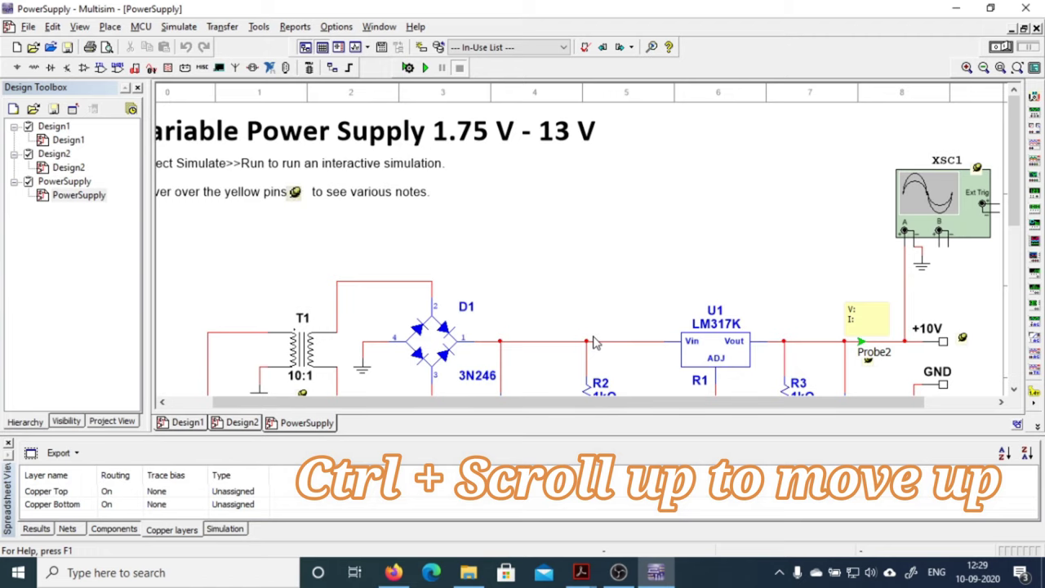
scroll(595, 343, "down", 8, "ctrl")
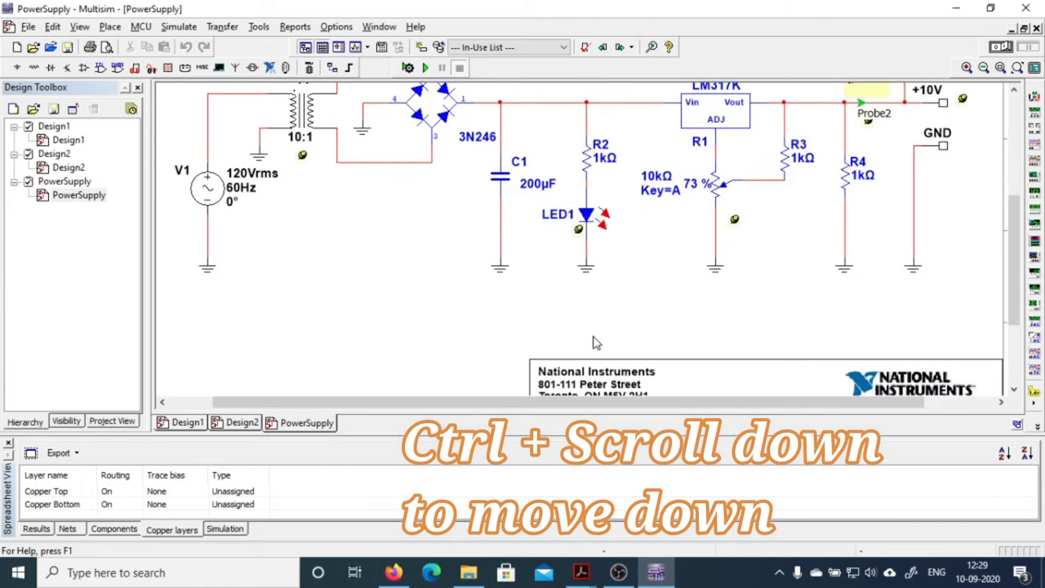
- Zoom in on the ground connections of the power supply circuit and return to a view of the main circuit
scroll(621, 334, "up", 3)
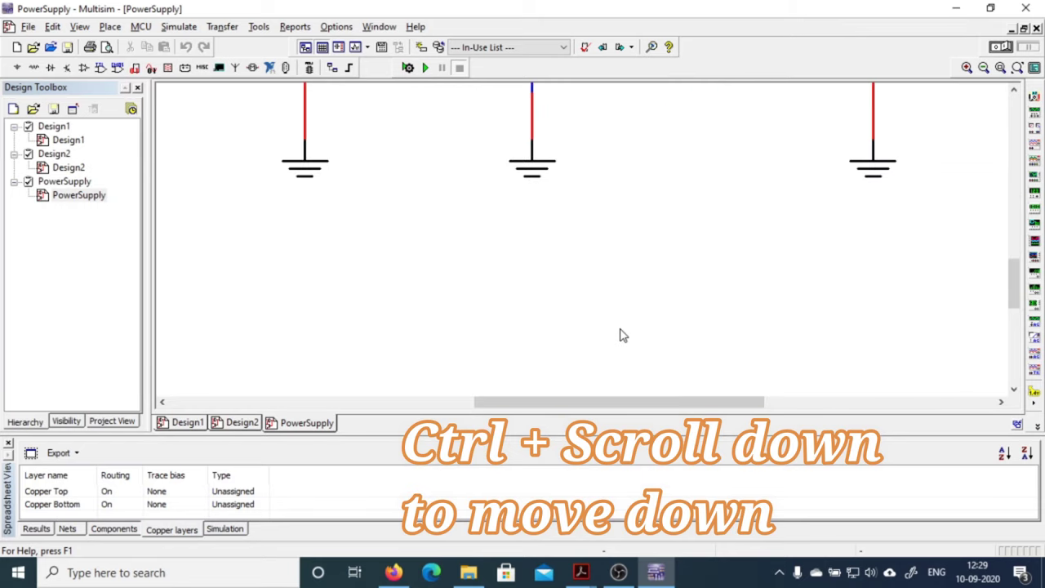
scroll(620, 335, "down", 5)
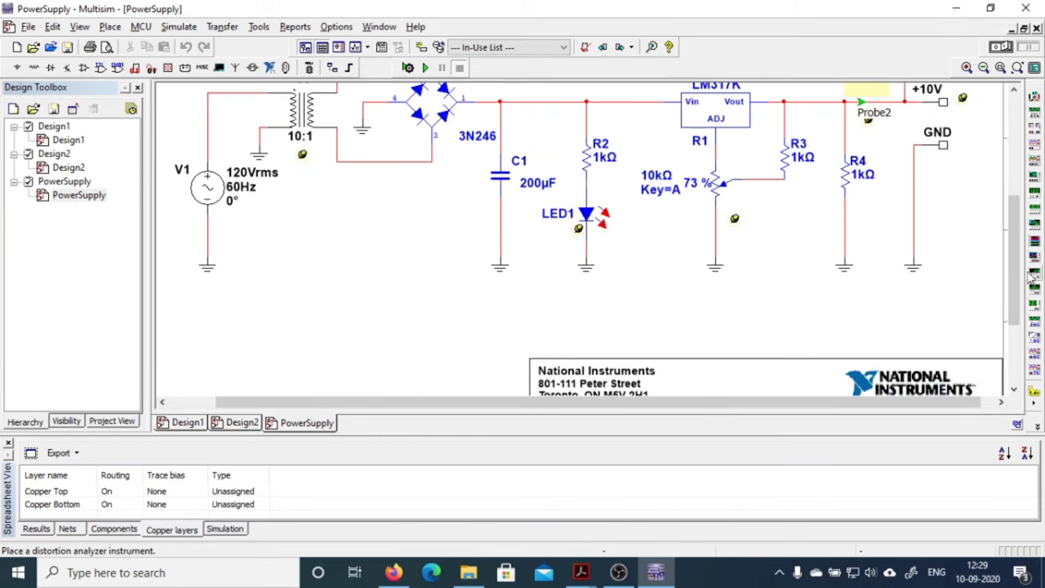
left_click_drag(1018, 278, 1019, 224)
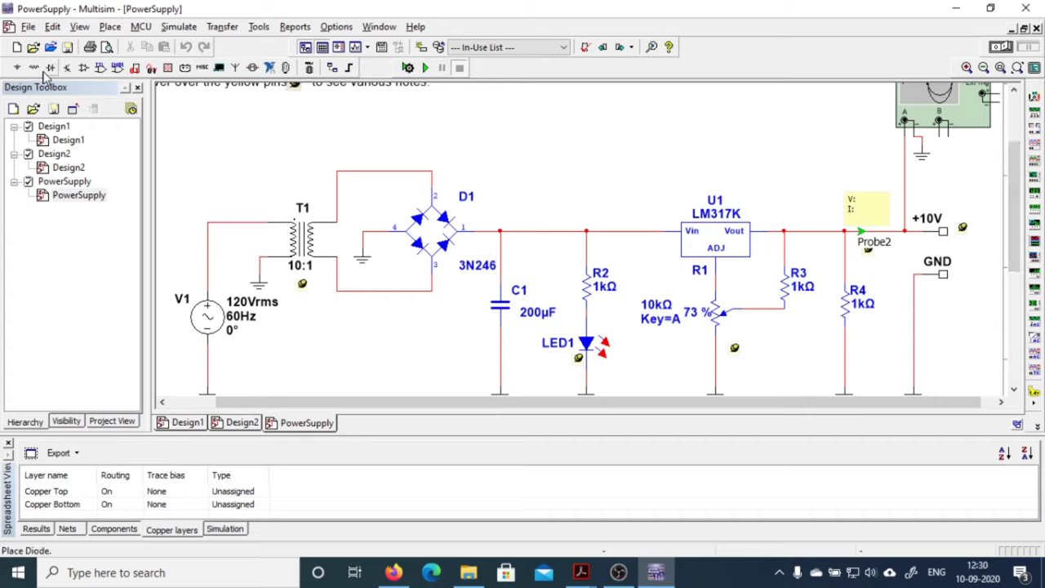
- Switch to the blank Design2 sheet, open the component browser and show the Sources group of the Master Database
left_click(245, 424)
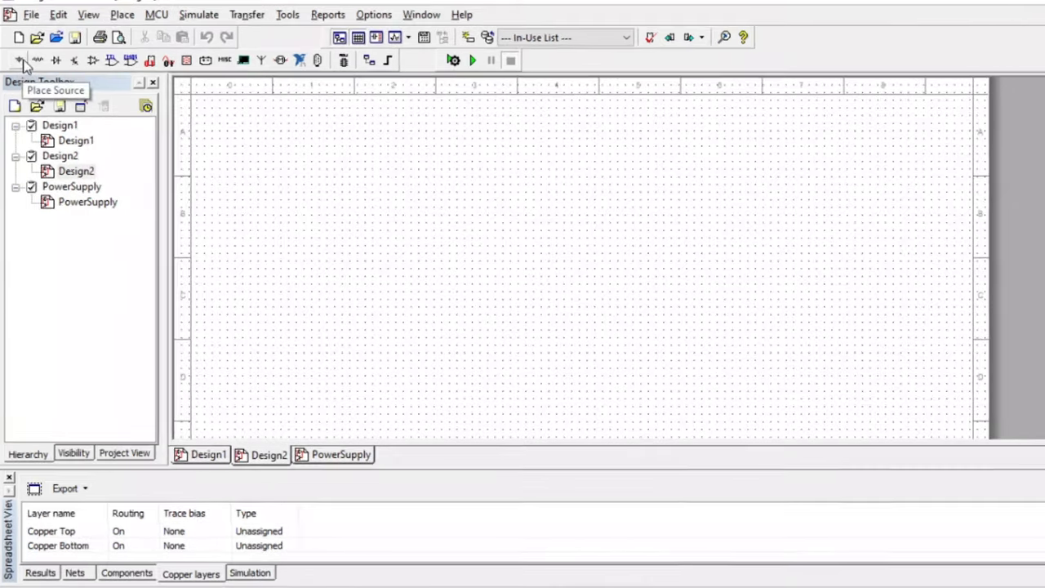
left_click(55, 60)
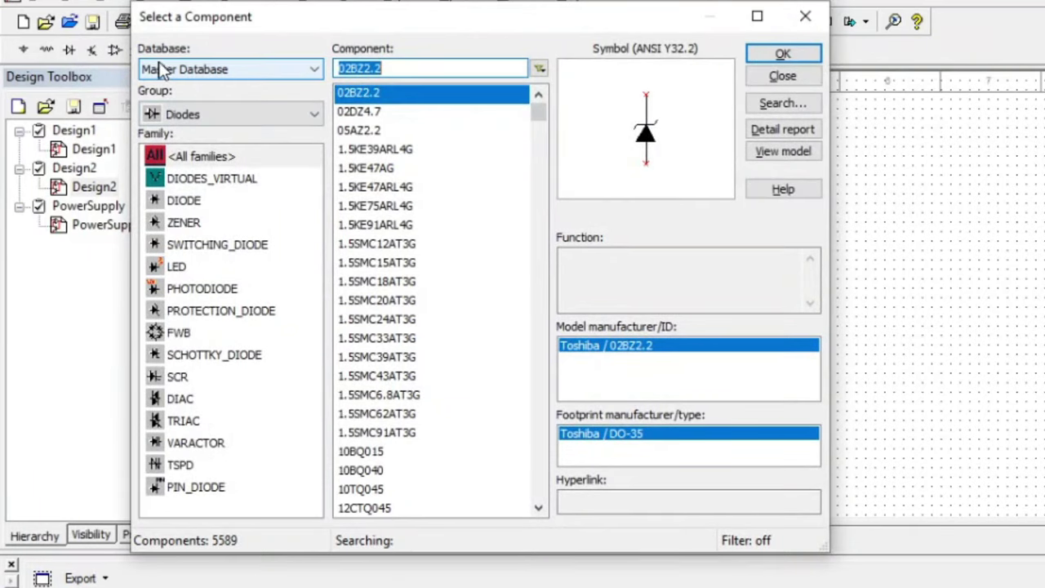
left_click(273, 69)
left_click(273, 69)
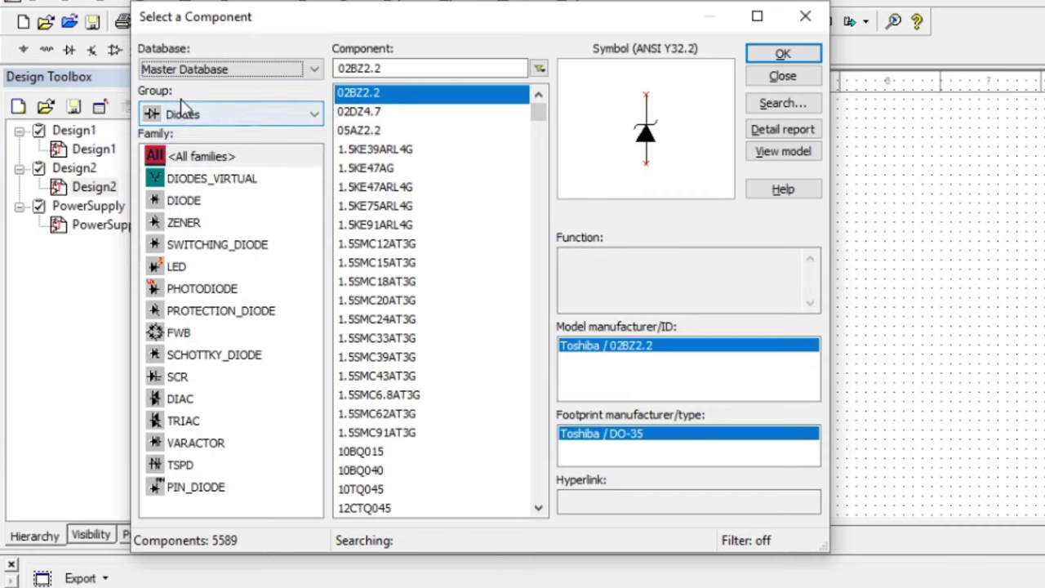
left_click(249, 113)
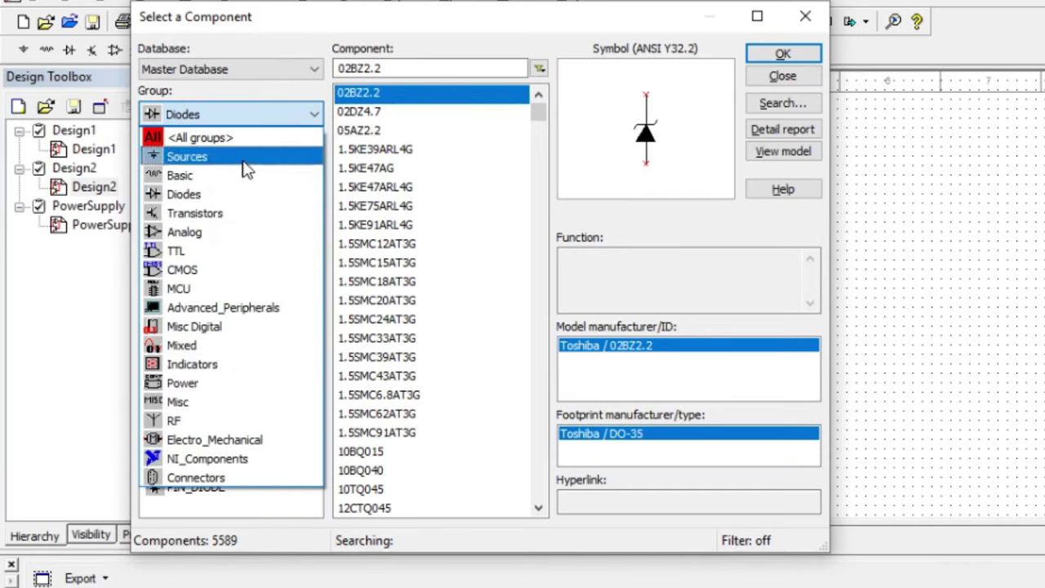
left_click(245, 158)
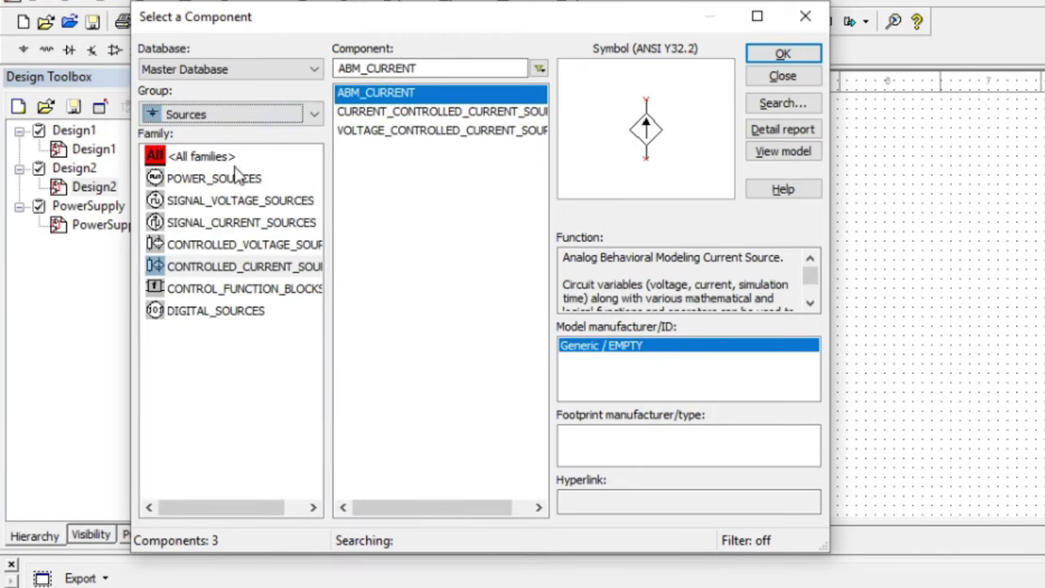
- Change the component group to Basic and look through its families, including the components of BASIC_VIRTUAL
left_click(243, 116)
left_click(217, 178)
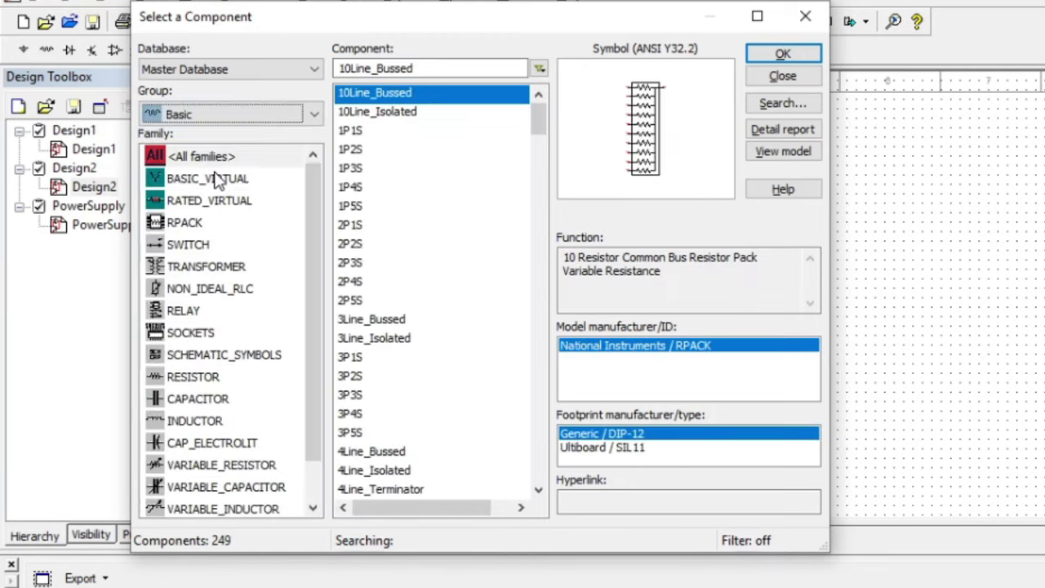
scroll(225, 230, "down", 1)
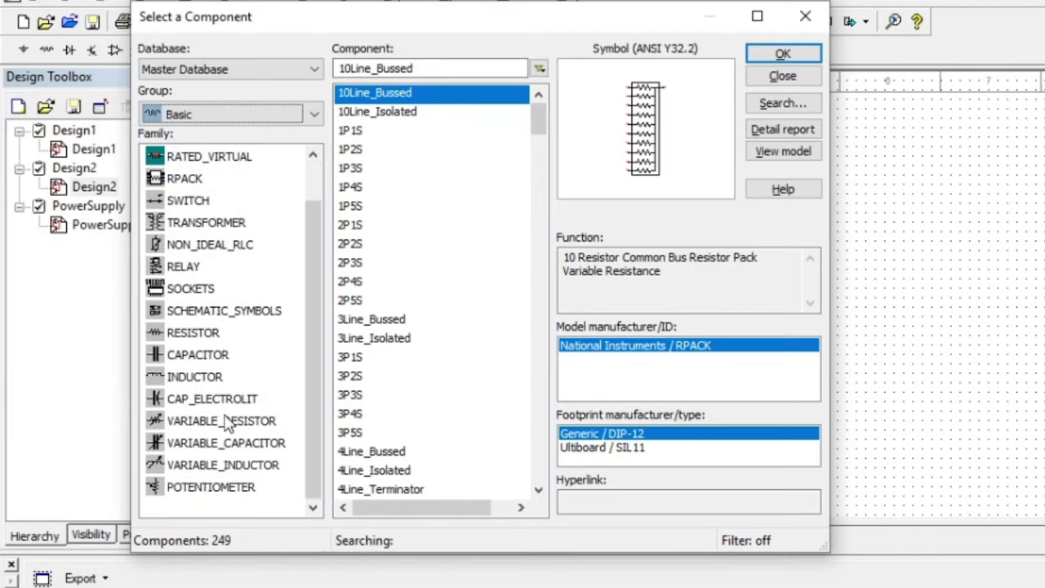
scroll(232, 331, "up", 1)
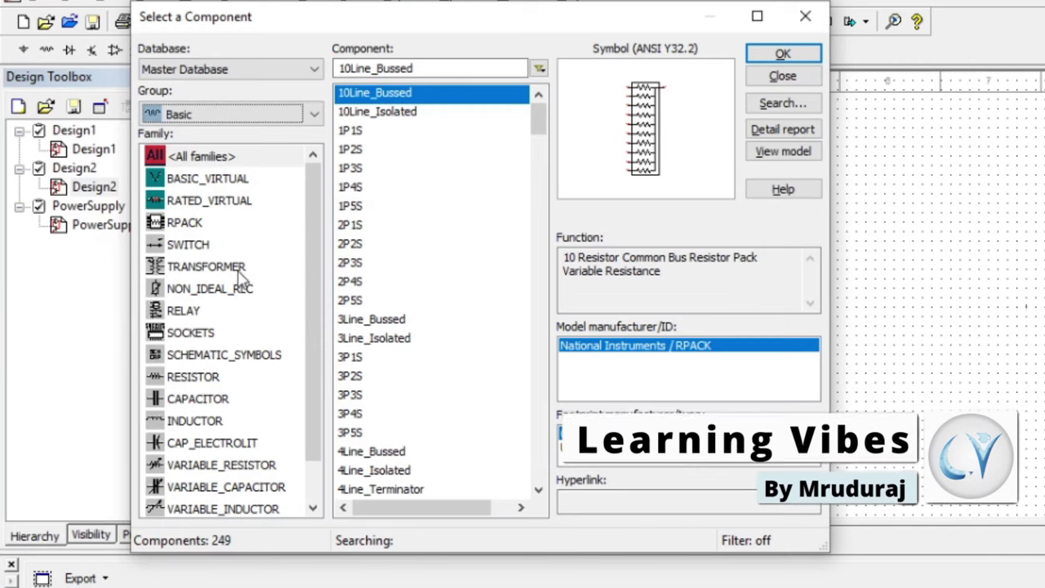
left_click(211, 183)
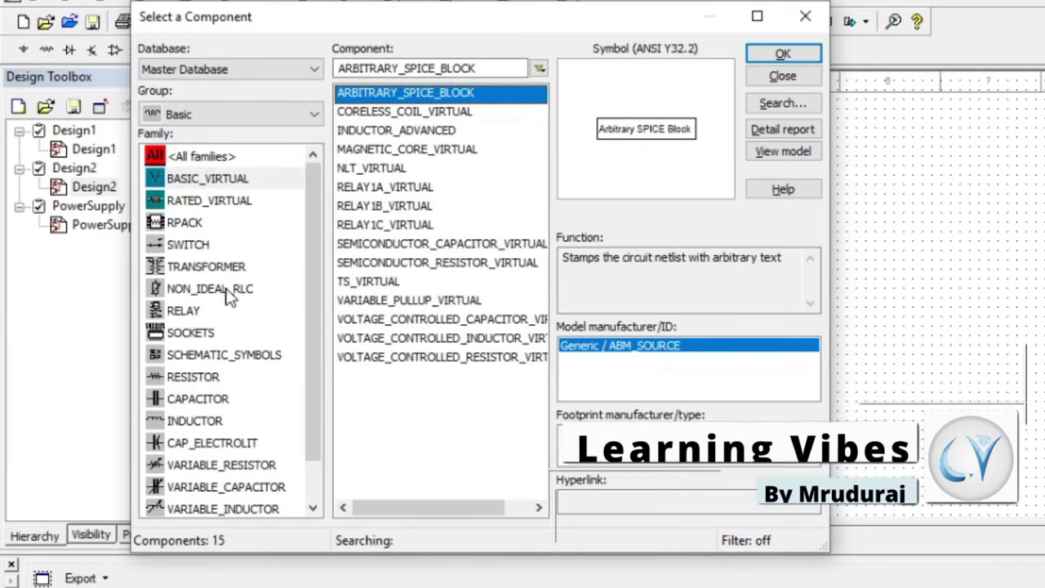
- Review the components available in the SWITCH family of the Basic group
left_click(188, 244)
scroll(423, 227, "down", 2)
scroll(423, 229, "down", 1)
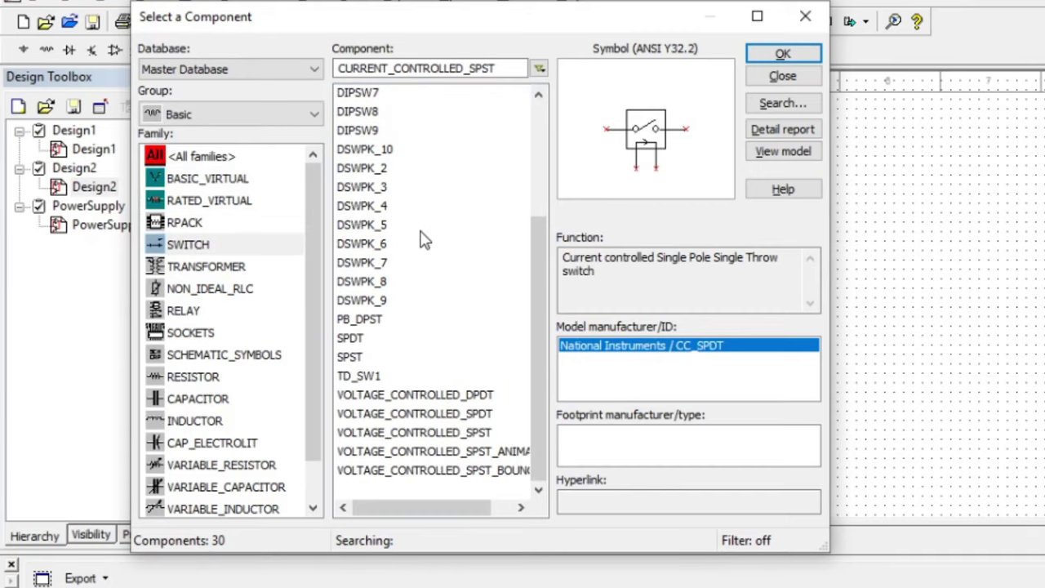
scroll(423, 237, "up", 3)
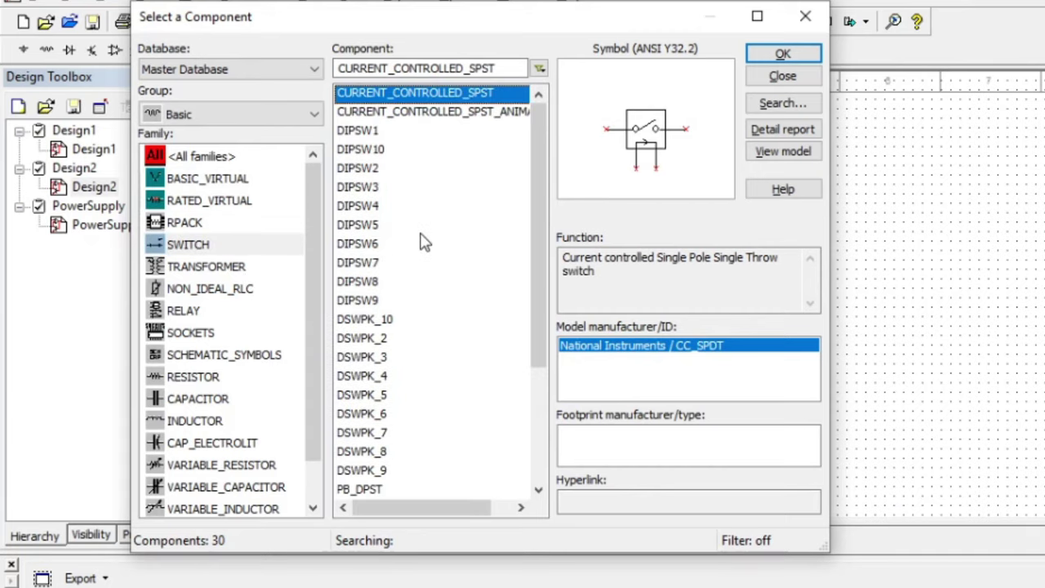
- Place a 1P2S transformer from the TRANSFORMER family on the Design2 sheet and close the component browser
left_click(209, 269)
scroll(426, 218, "down", 3)
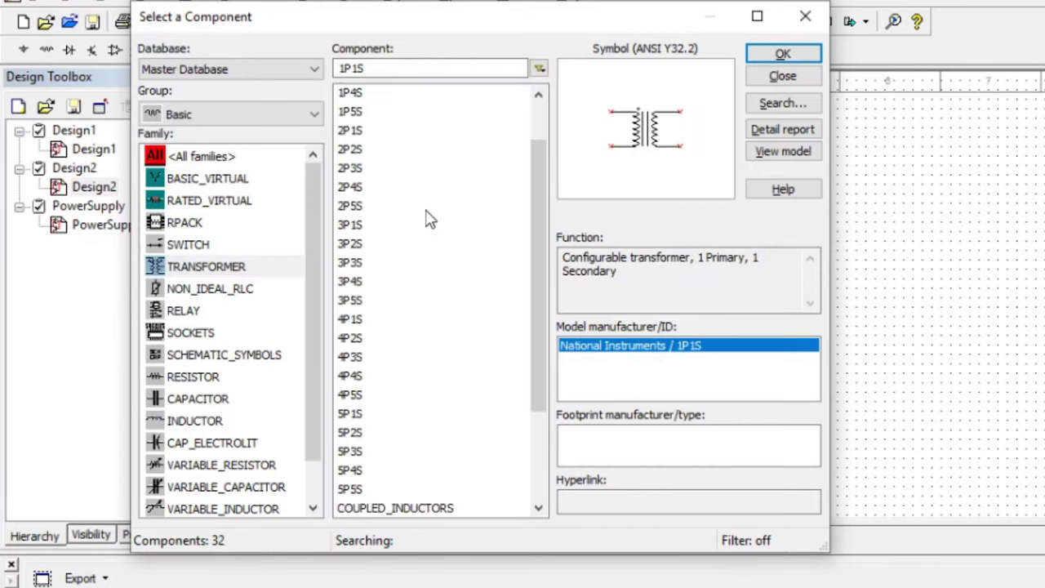
scroll(426, 219, "up", 3)
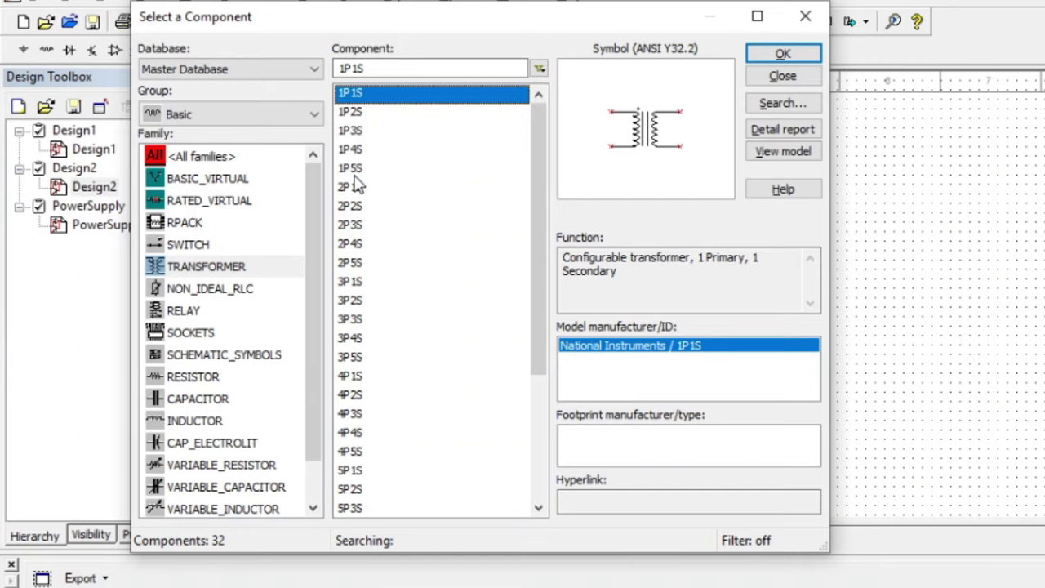
left_click(353, 113)
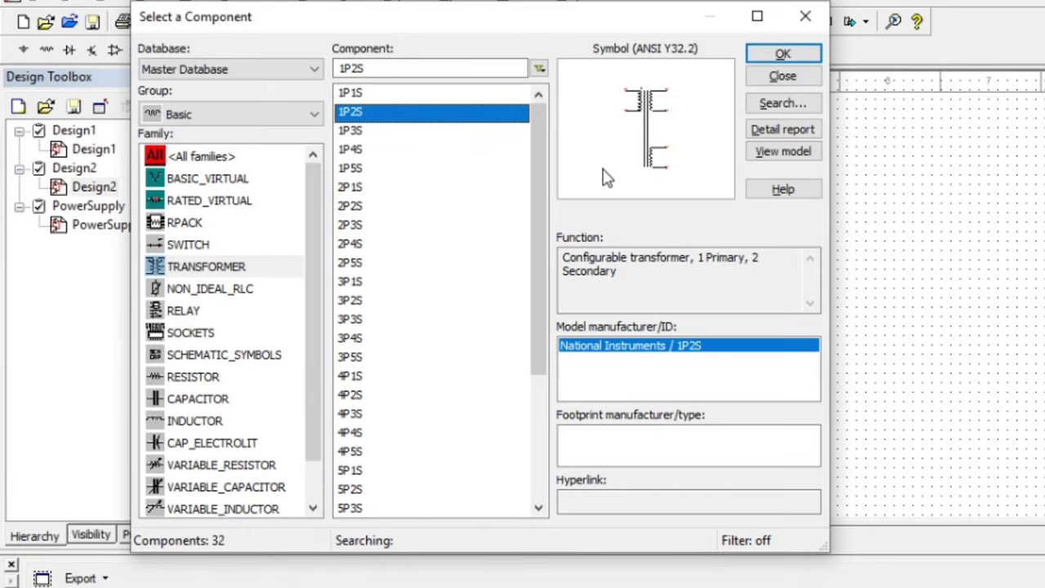
left_click(783, 53)
key("Escape")
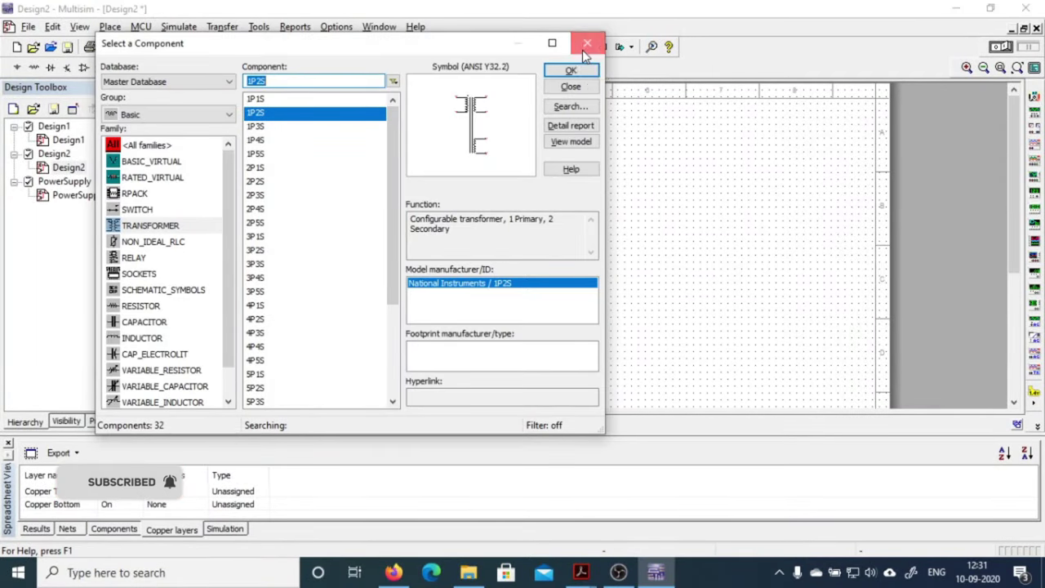
left_click(585, 51)
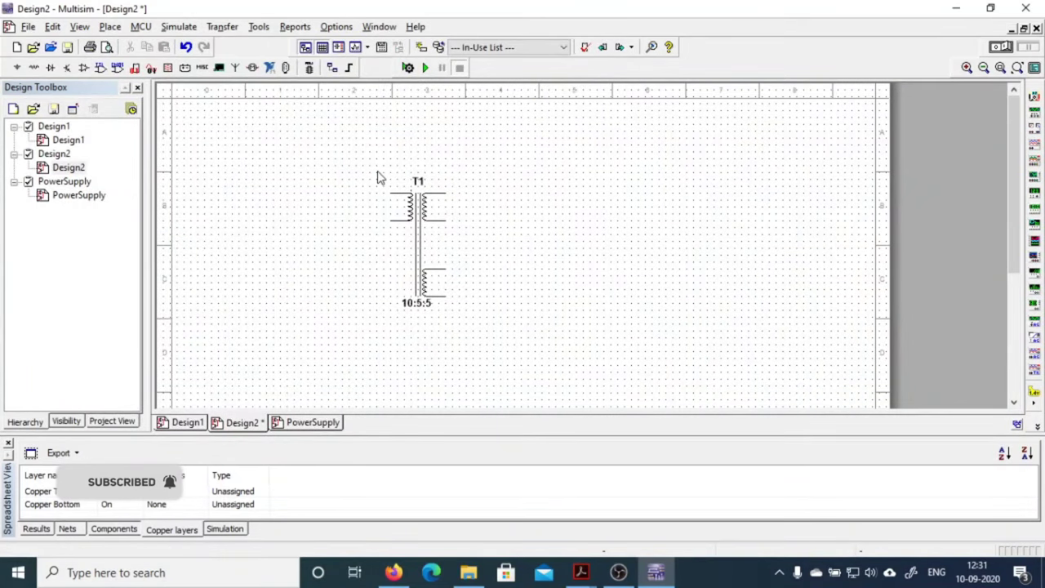
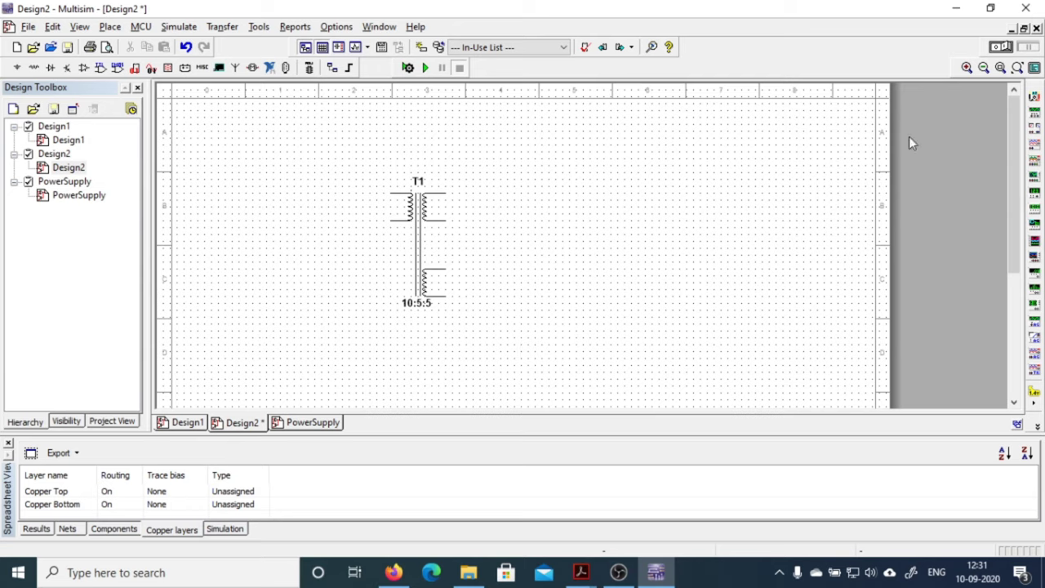
- Zoom in on the transformer in Design2, and zoom back out until the full width of the sheet is shown
left_click(965, 68)
left_click(966, 68)
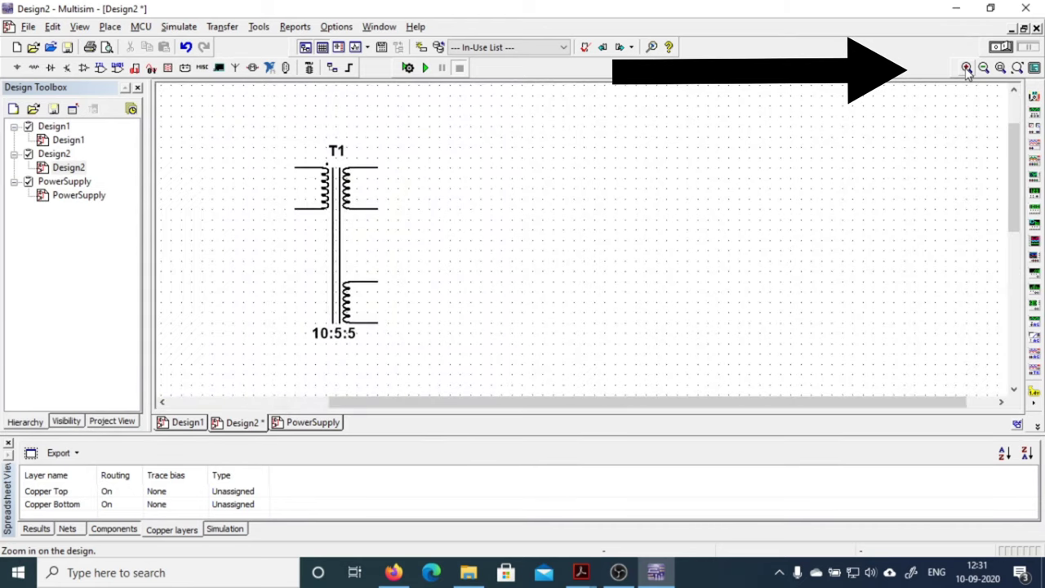
left_click(966, 67)
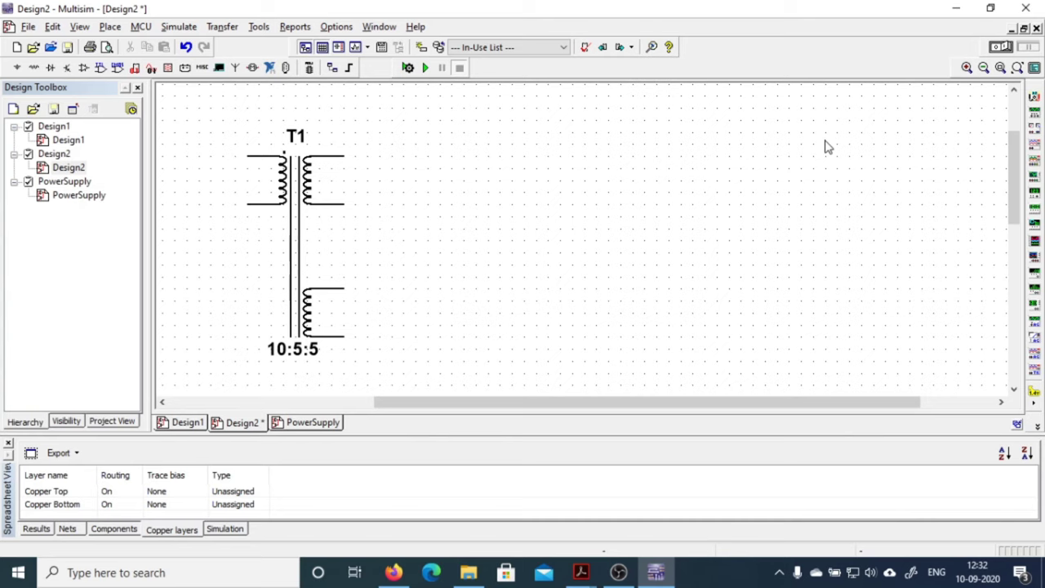
left_click(982, 68)
left_click(983, 68)
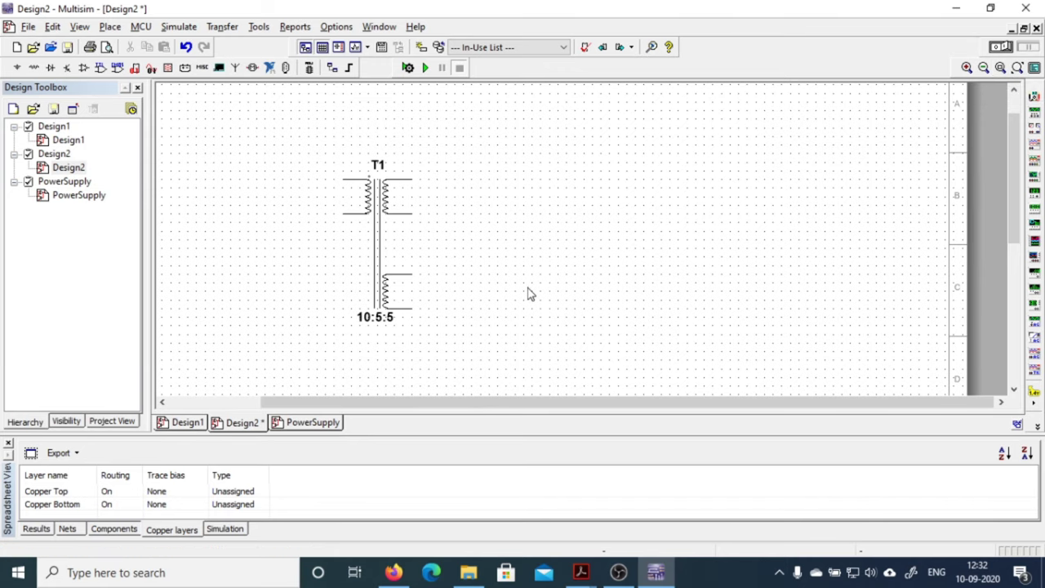
scroll(528, 294, "down", 2)
scroll(528, 294, "down", 1)
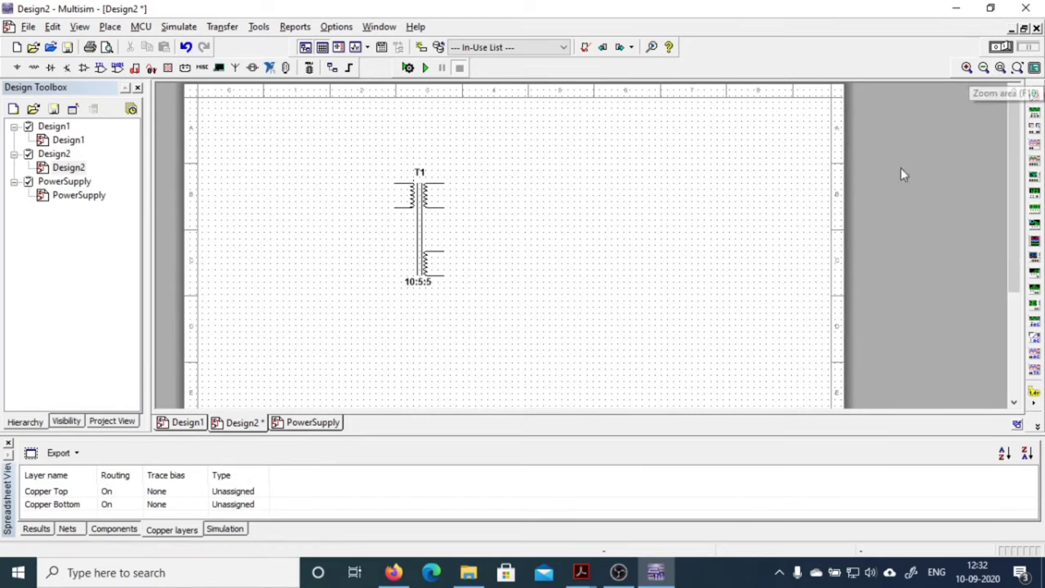
- Switch to the PowerSupply design and zoom in on the area around transformer T1
left_click(304, 423)
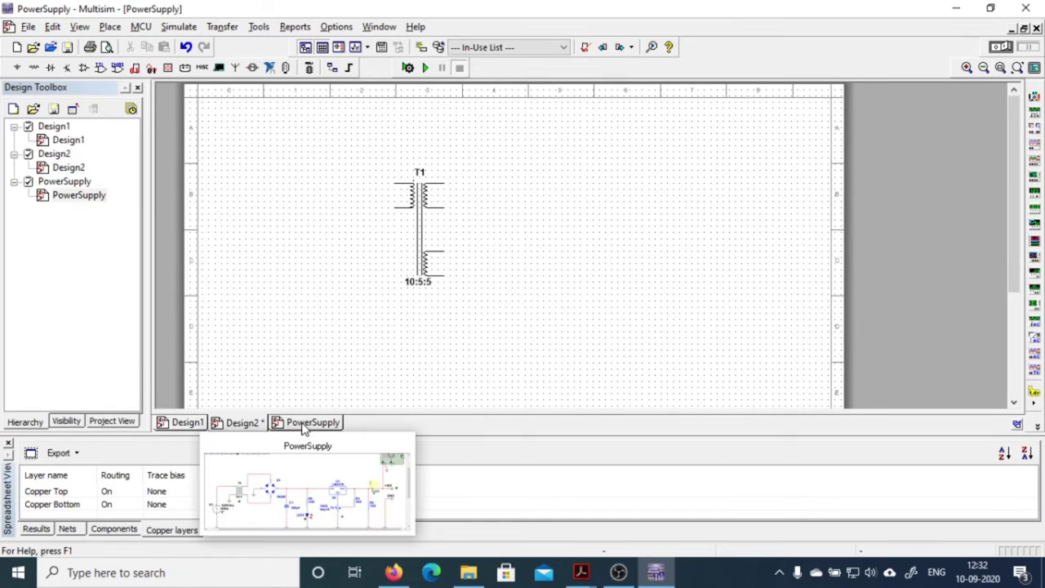
scroll(645, 346, "down", 1)
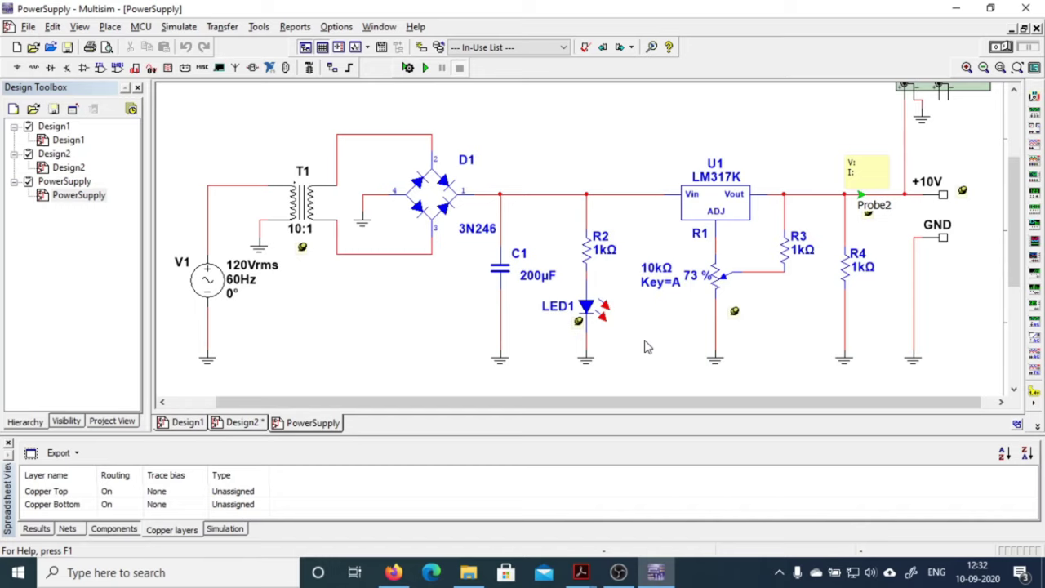
scroll(650, 339, "down", 1)
scroll(649, 339, "down", 3)
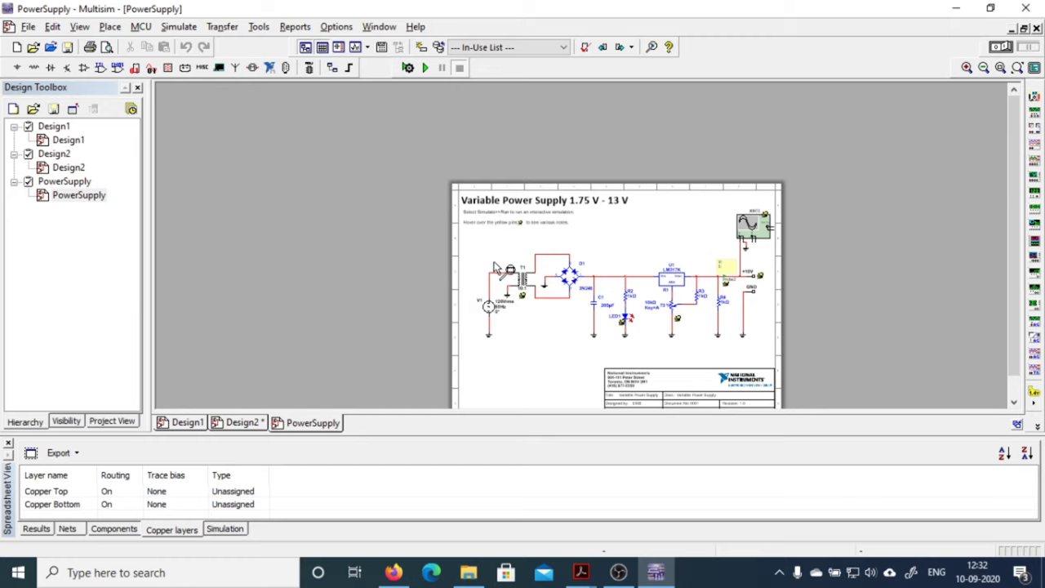
left_click_drag(506, 276, 563, 327)
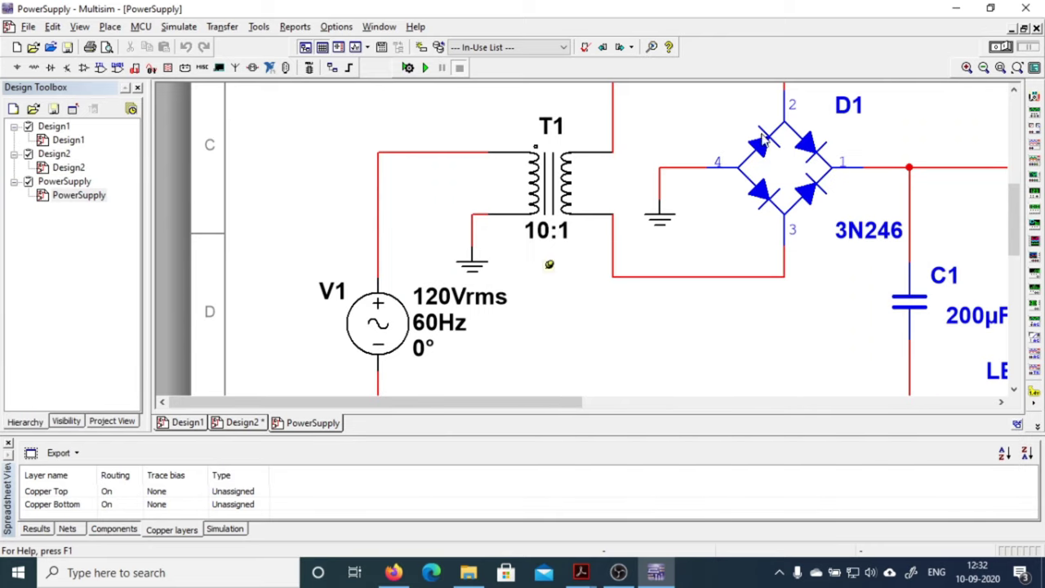
- Fit the whole PowerSupply sheet in the view, display it in full screen and return to the normal window
left_click(1017, 68)
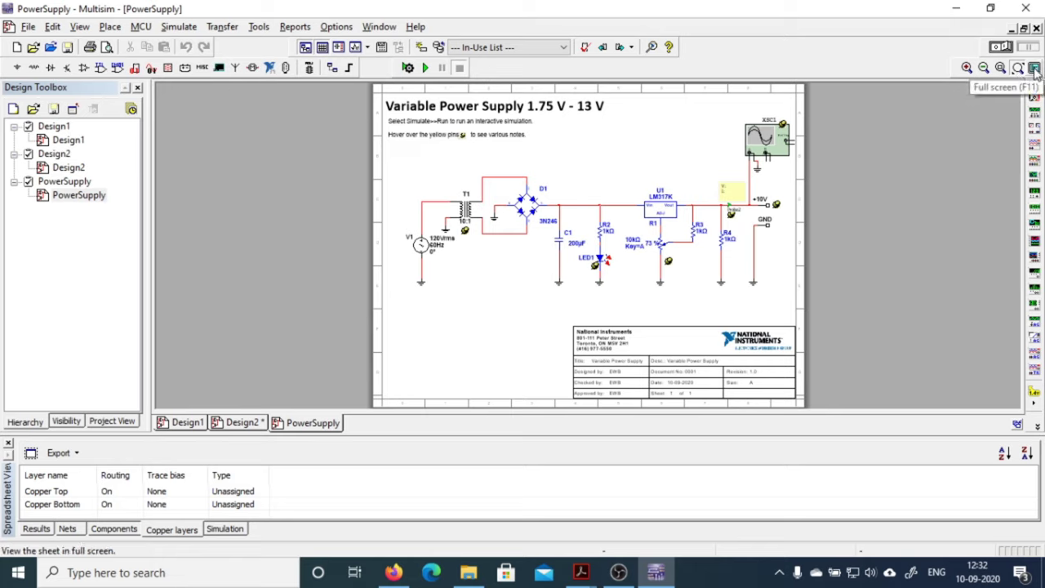
left_click(1033, 69)
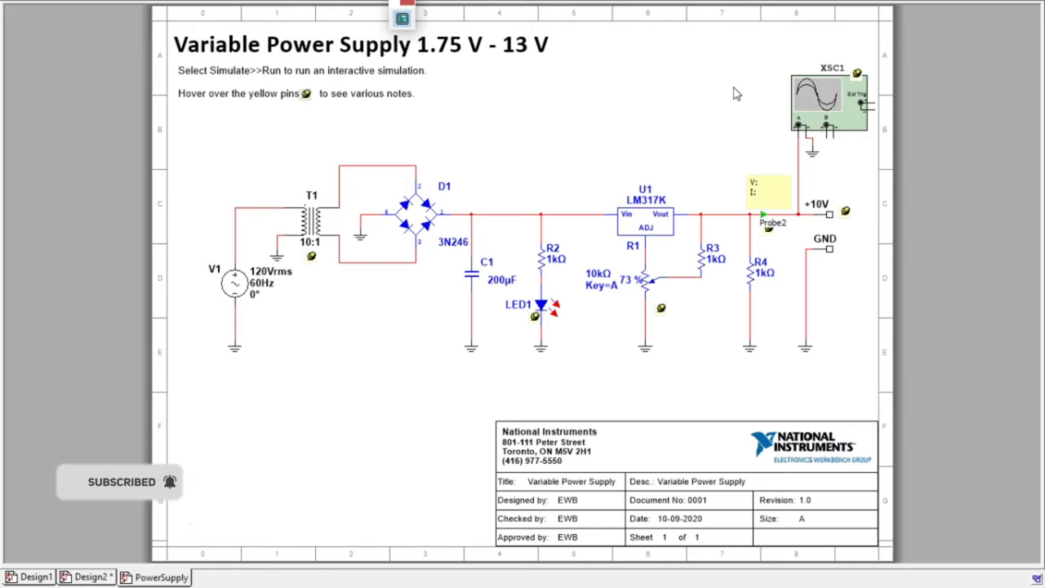
left_click(401, 18)
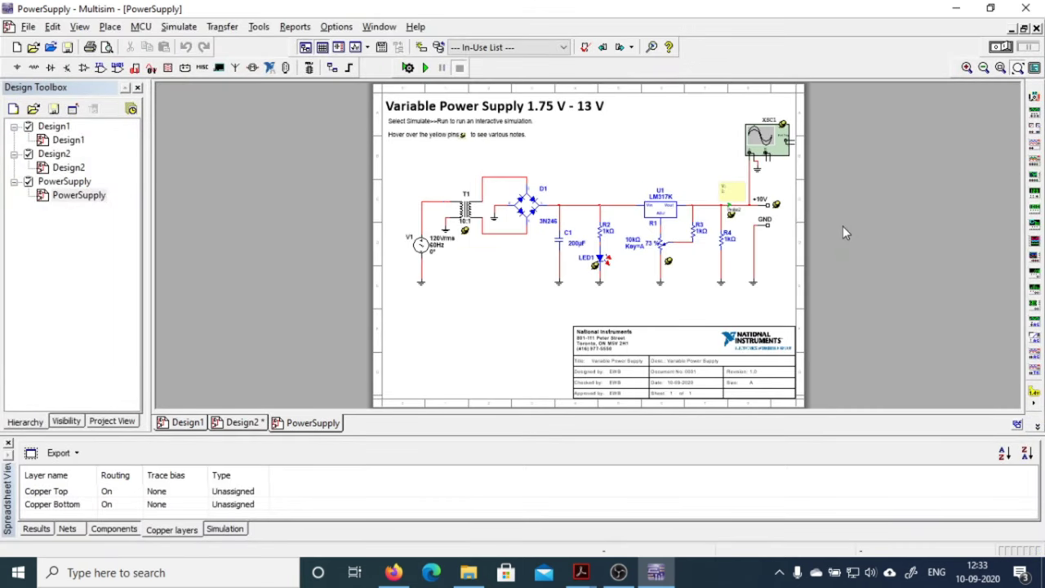
- Look through the in-use component list of the PowerSupply design and pick RESISTOR 1k from it
left_click(541, 53)
scroll(534, 91, "down", 1)
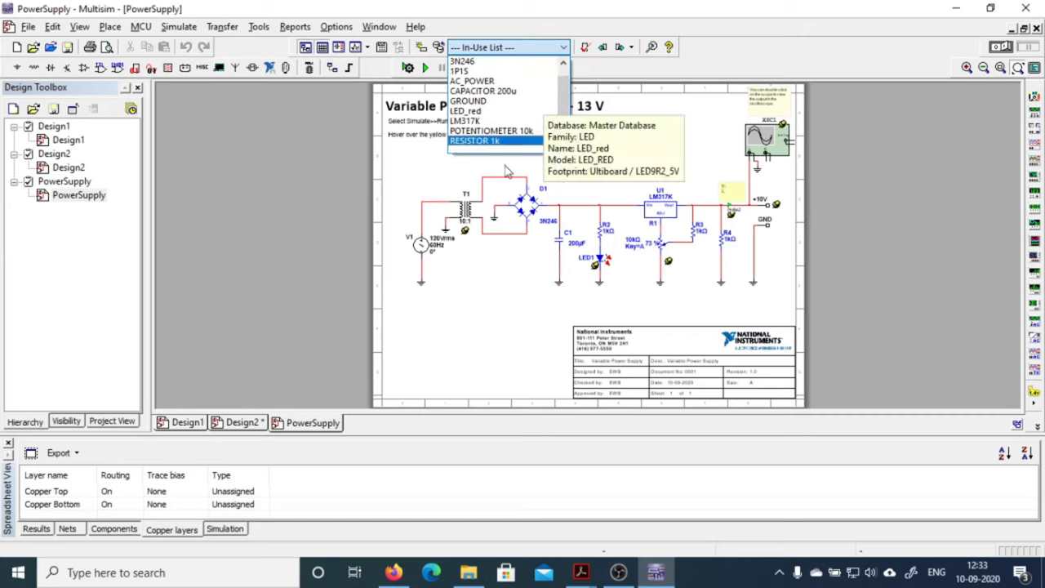
left_click(505, 290)
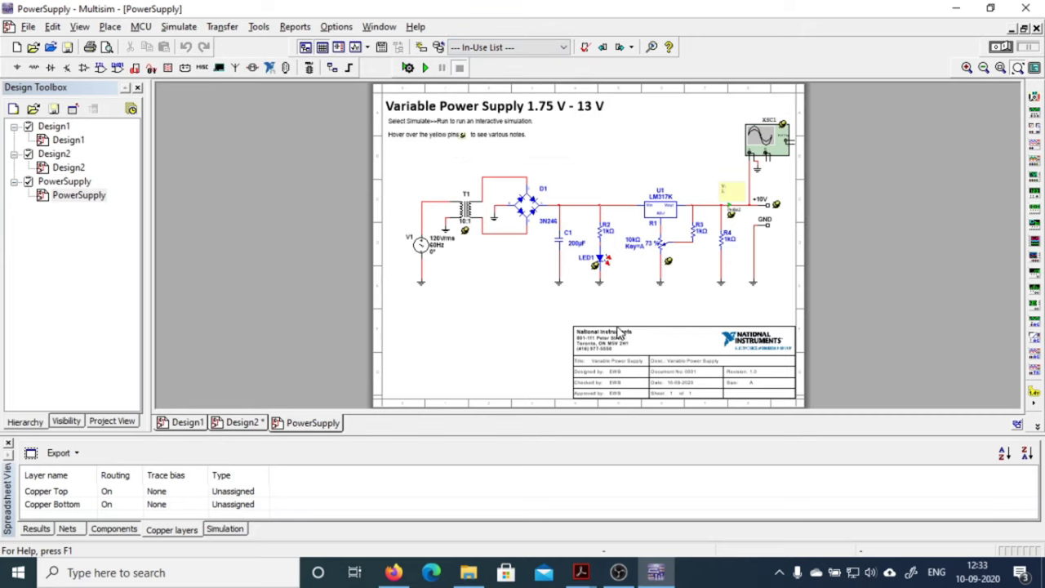
left_click(534, 47)
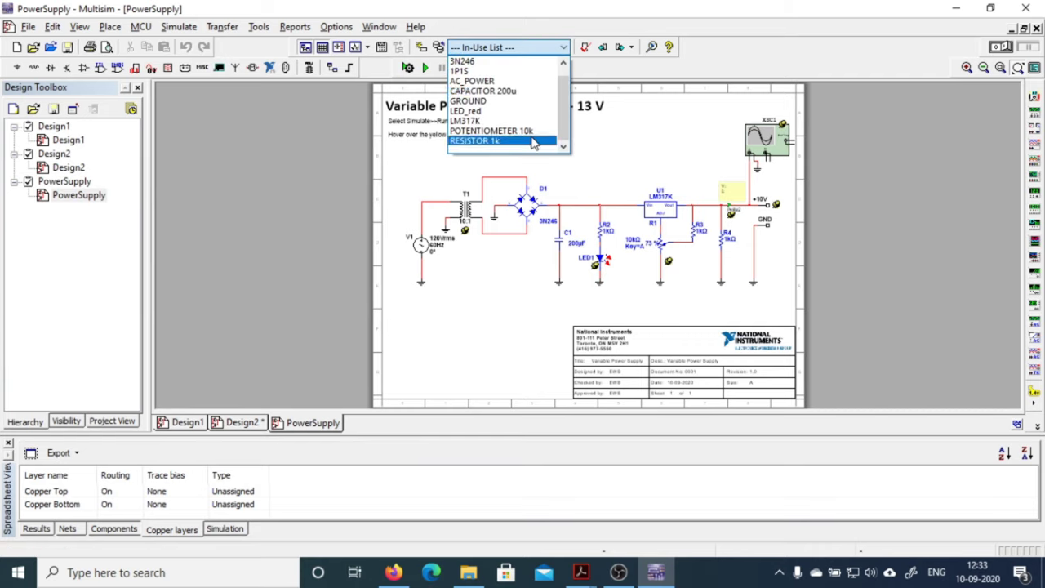
left_click(523, 141)
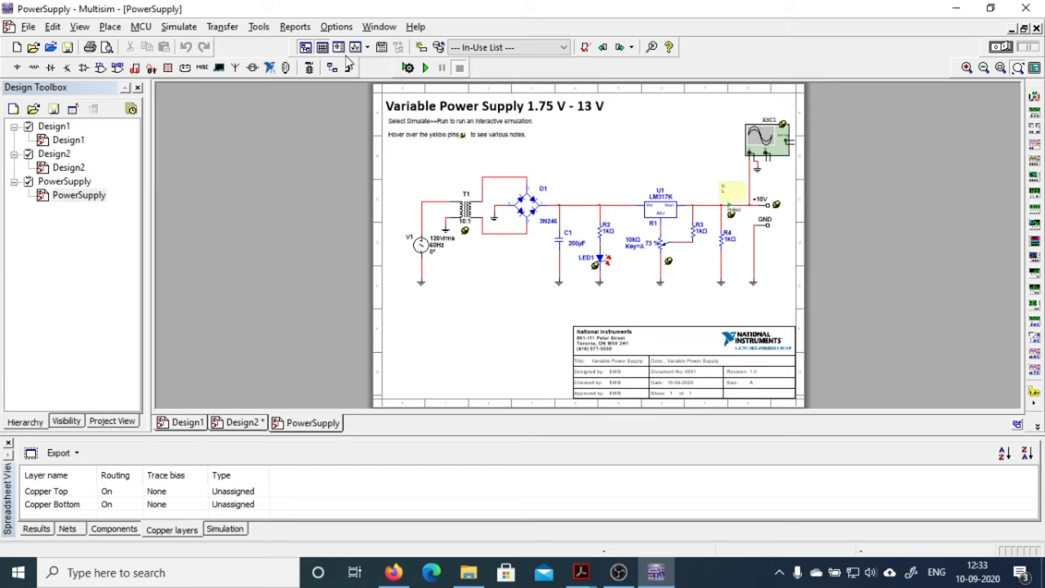
- Look over the list of available analyses, and run and stop the interactive simulation of the PowerSupply design
left_click(368, 48)
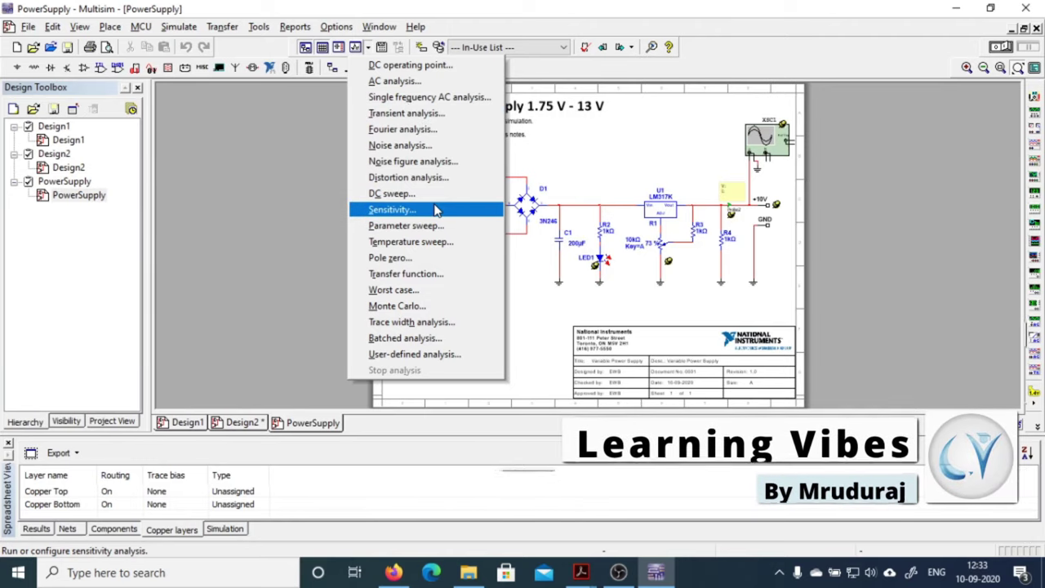
left_click(286, 174)
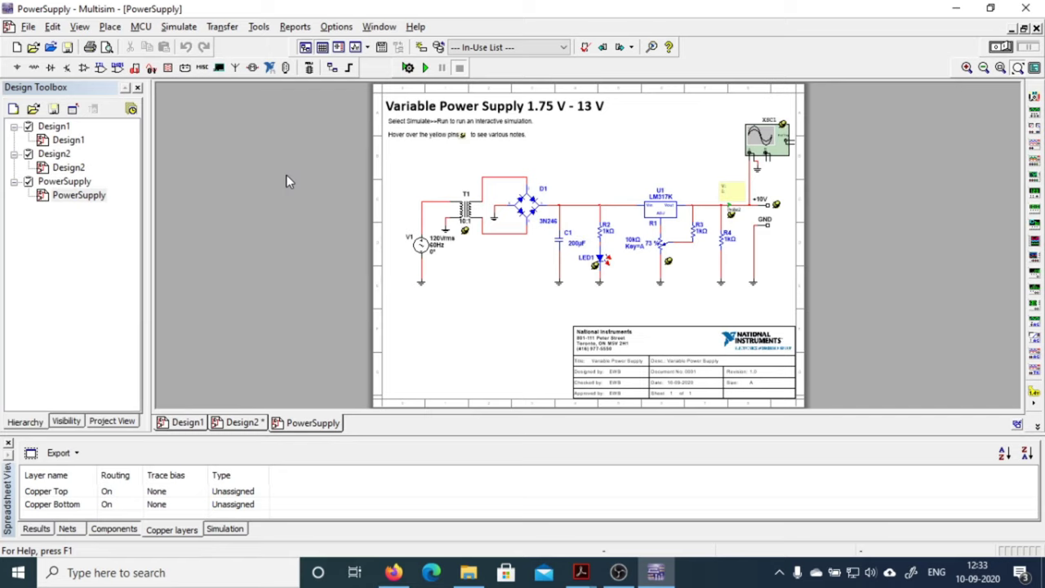
left_click(426, 70)
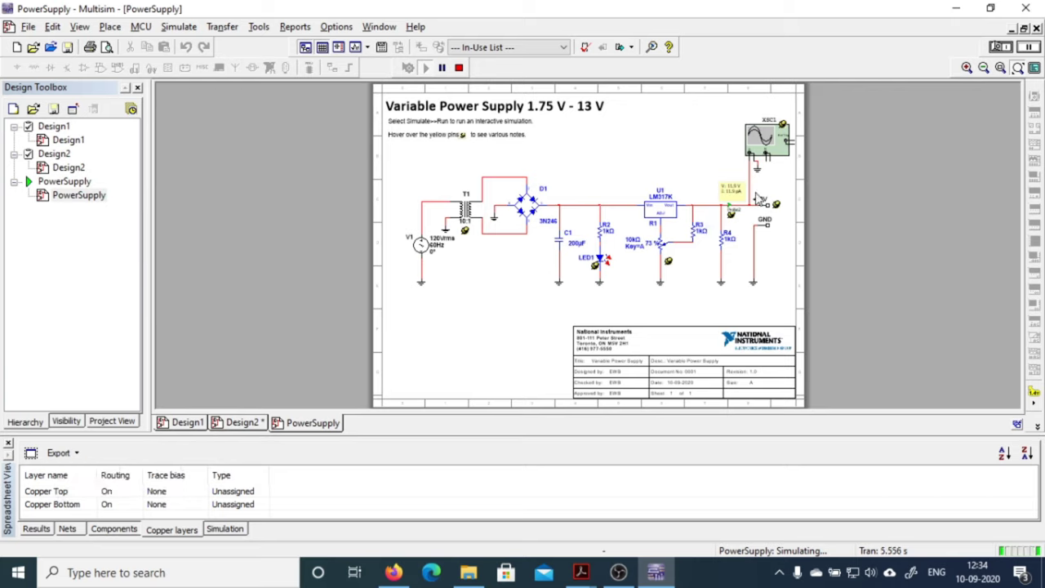
left_click(1012, 72)
left_click_drag(773, 163, 653, 260)
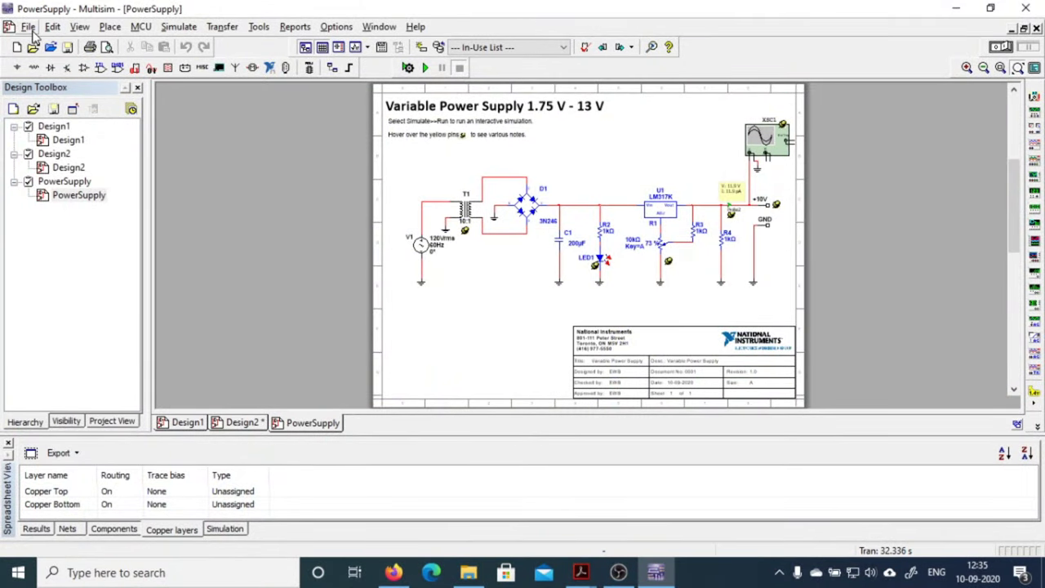
- Browse the supplied sample designs and open RLCCircuit from the Analog samples folder
left_click(29, 27)
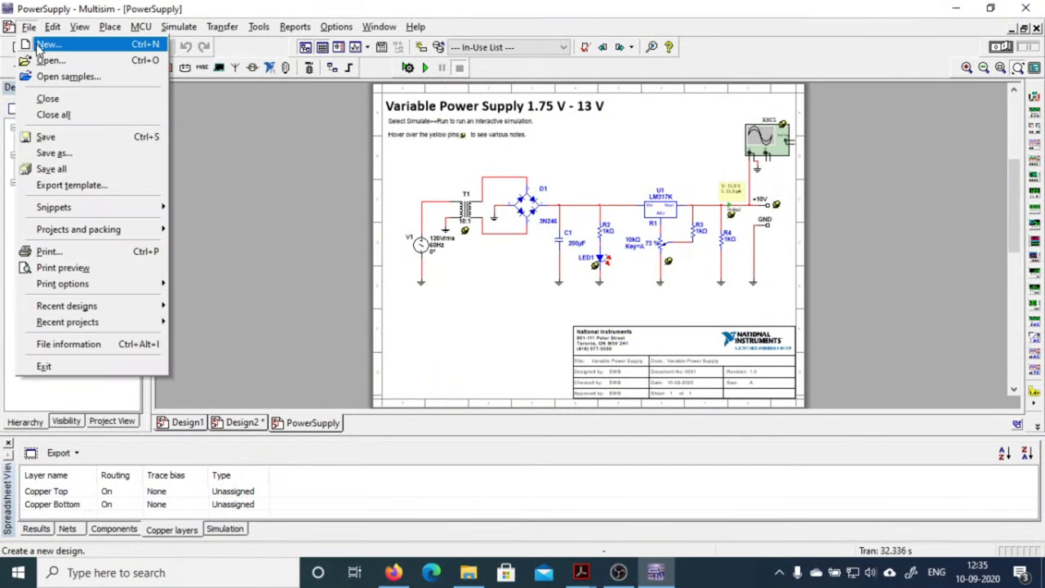
left_click(67, 79)
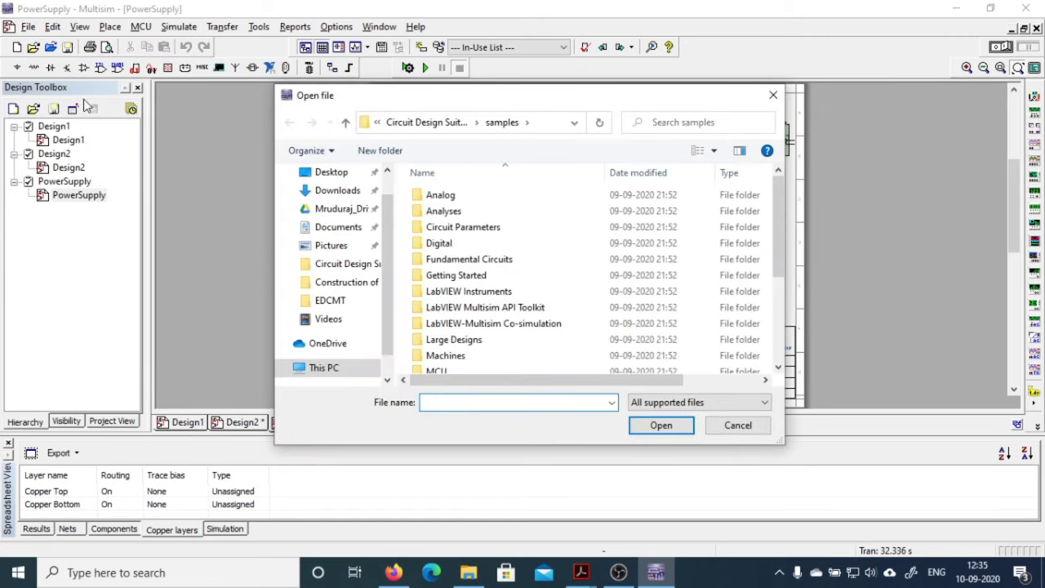
scroll(508, 226, "down", 1)
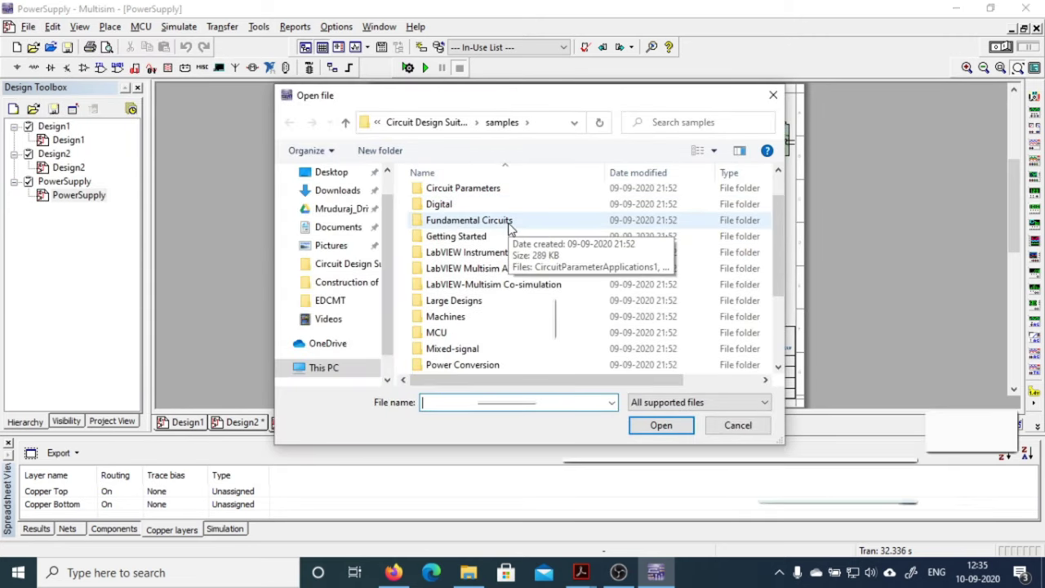
scroll(506, 245, "up", 1)
scroll(489, 277, "down", 2)
scroll(494, 280, "down", 1)
scroll(495, 280, "up", 3)
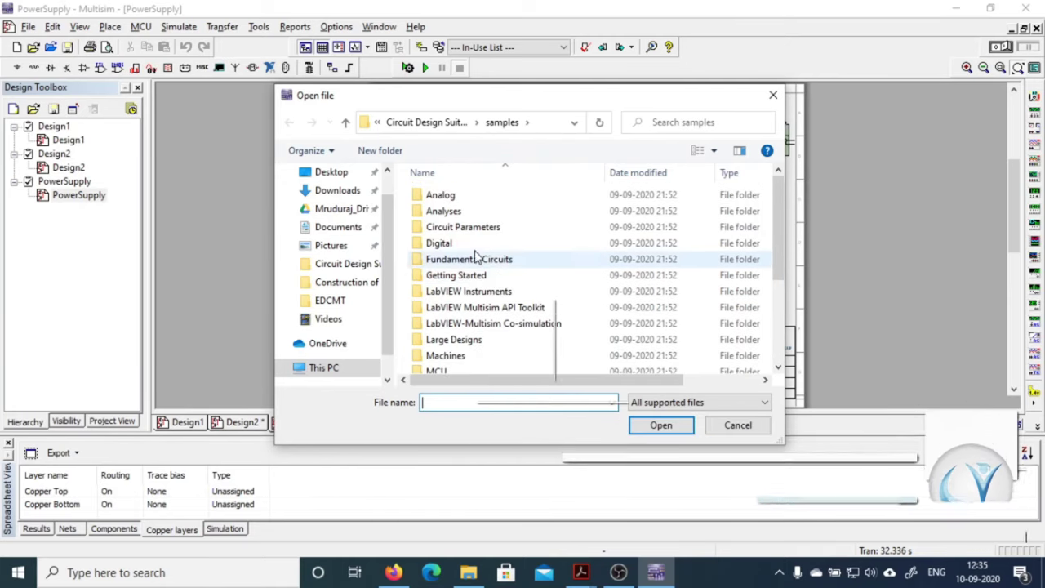
double_click(463, 196)
scroll(480, 270, "down", 1)
left_click(482, 301)
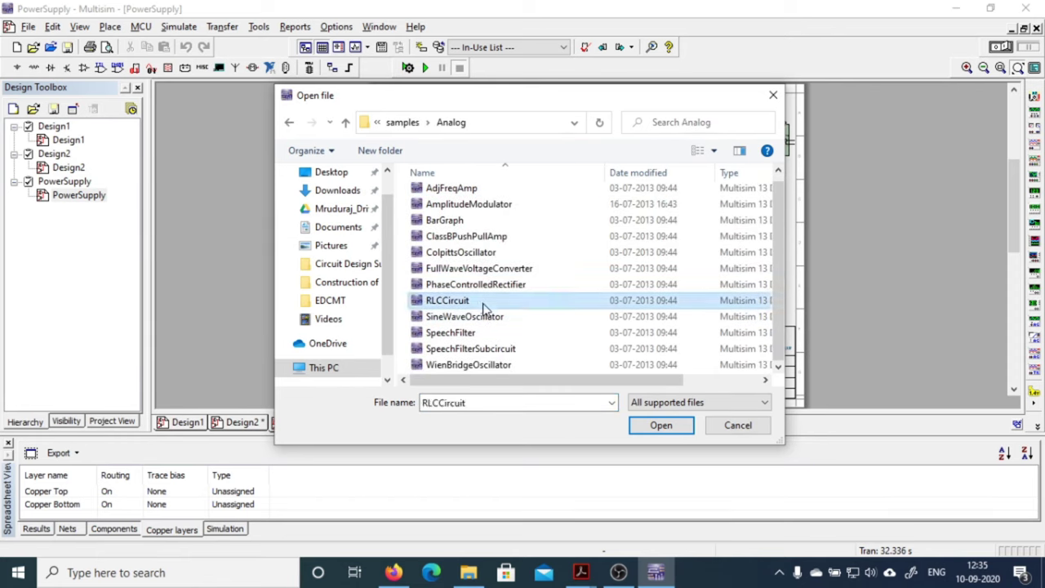
left_click(653, 429)
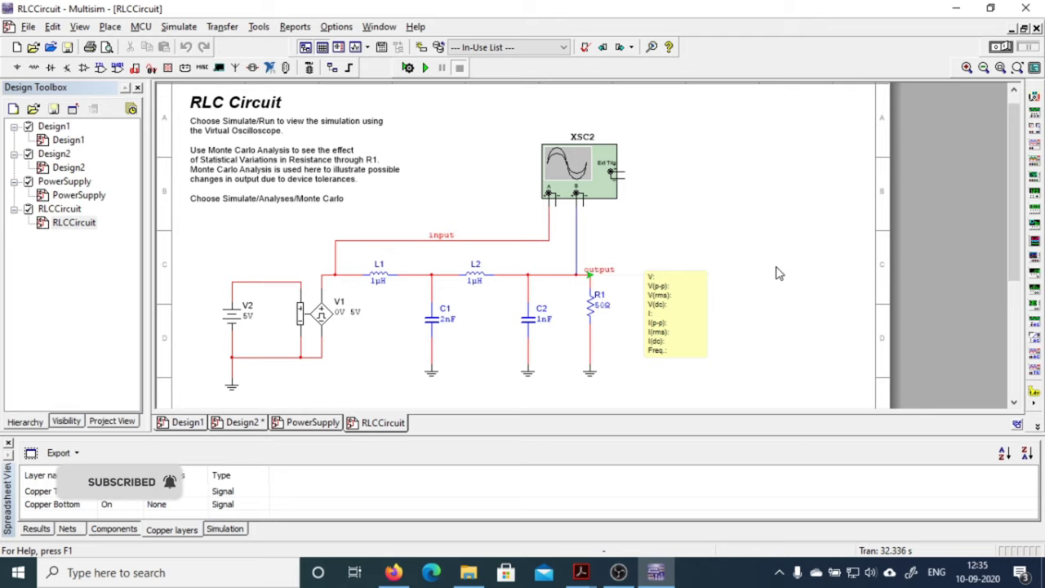
- Select the instruction text on the RLCCircuit sheet, and look through the available file and editing commands
left_click(286, 164)
left_click(28, 26)
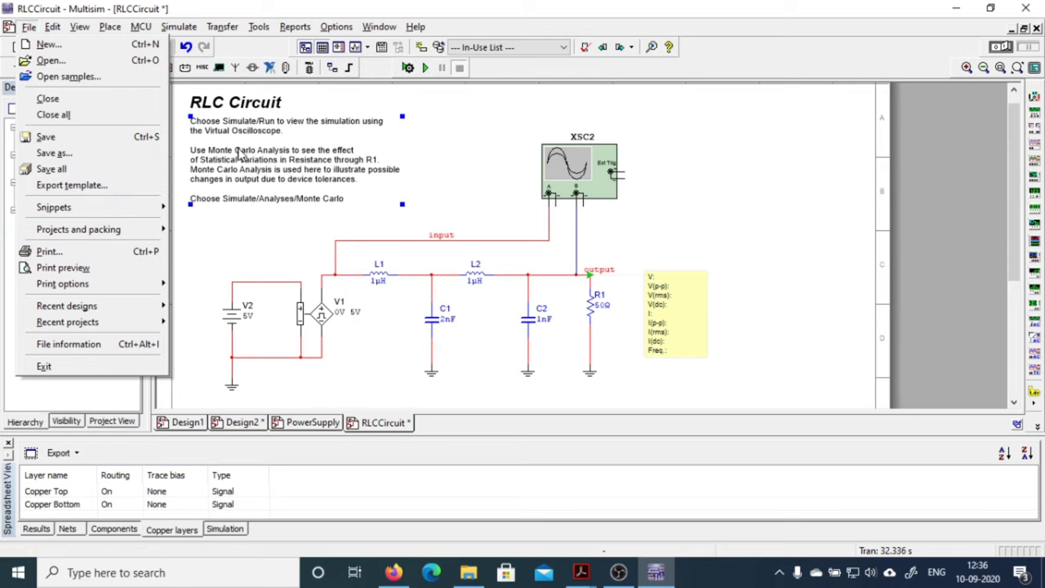
left_click(278, 244)
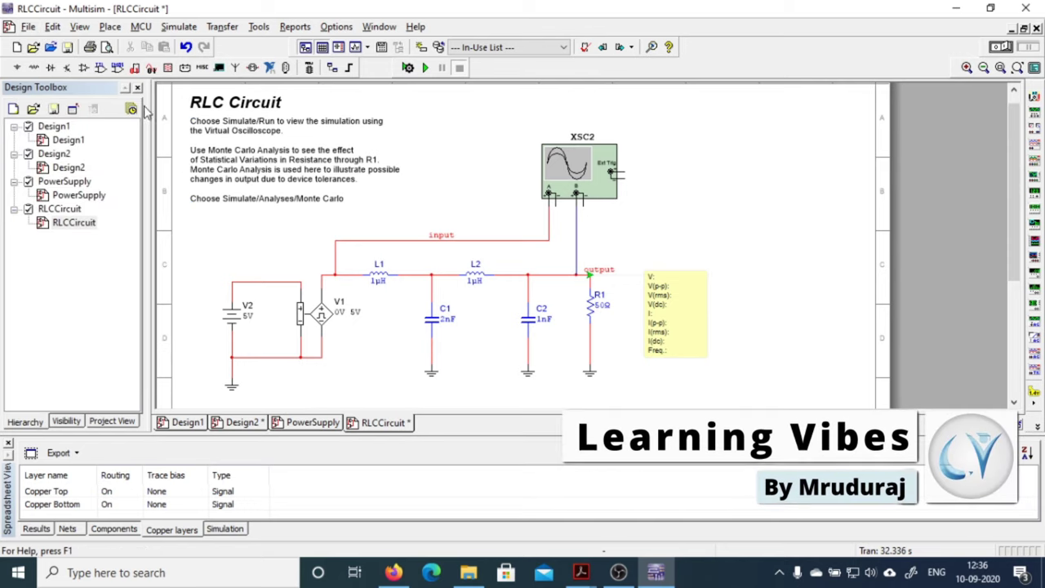
left_click(52, 27)
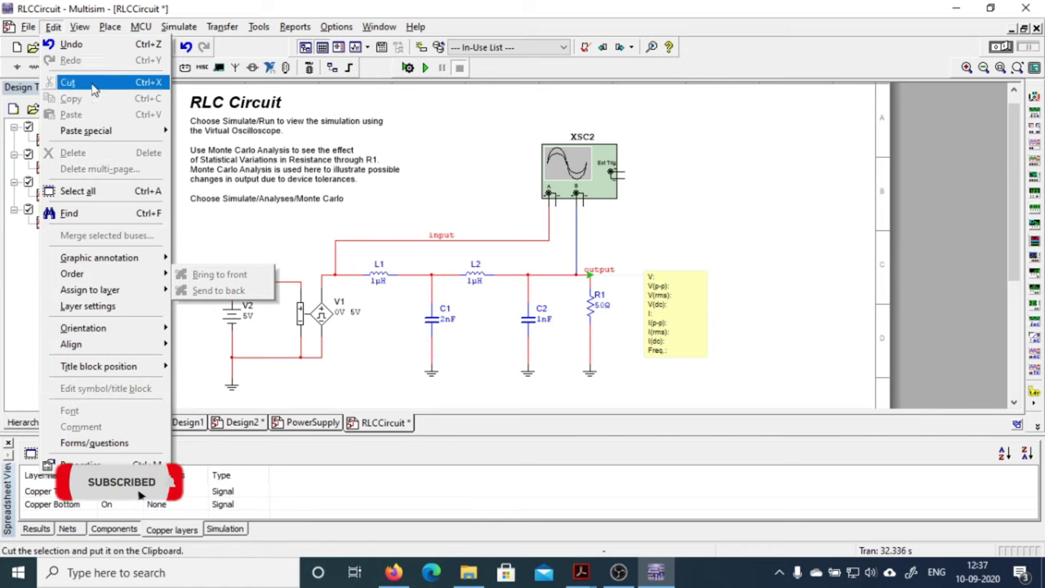
left_click(52, 26)
- Show the grid on the RLCCircuit sheet and hide it again
left_click(80, 26)
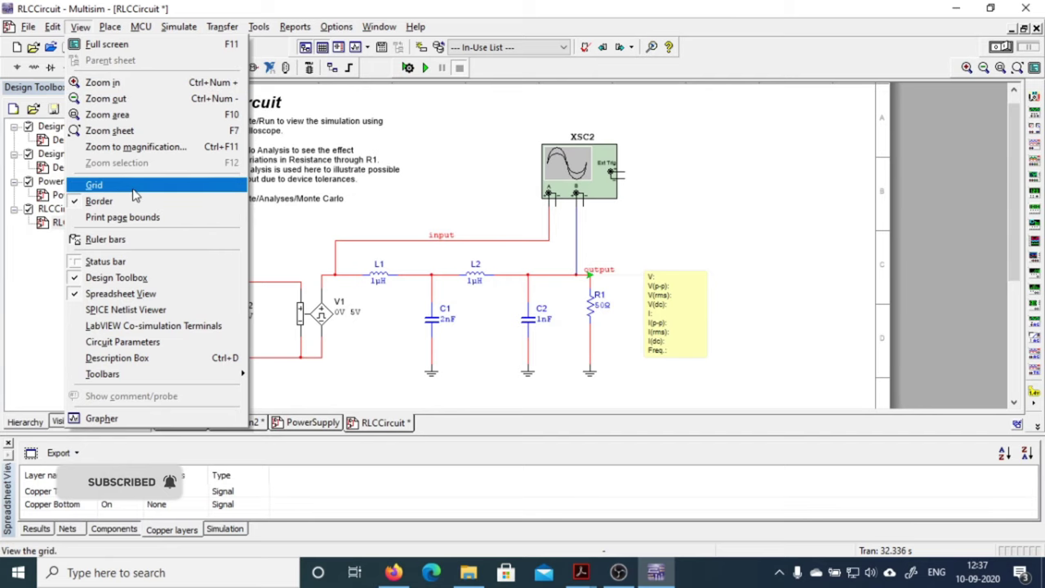
left_click(93, 186)
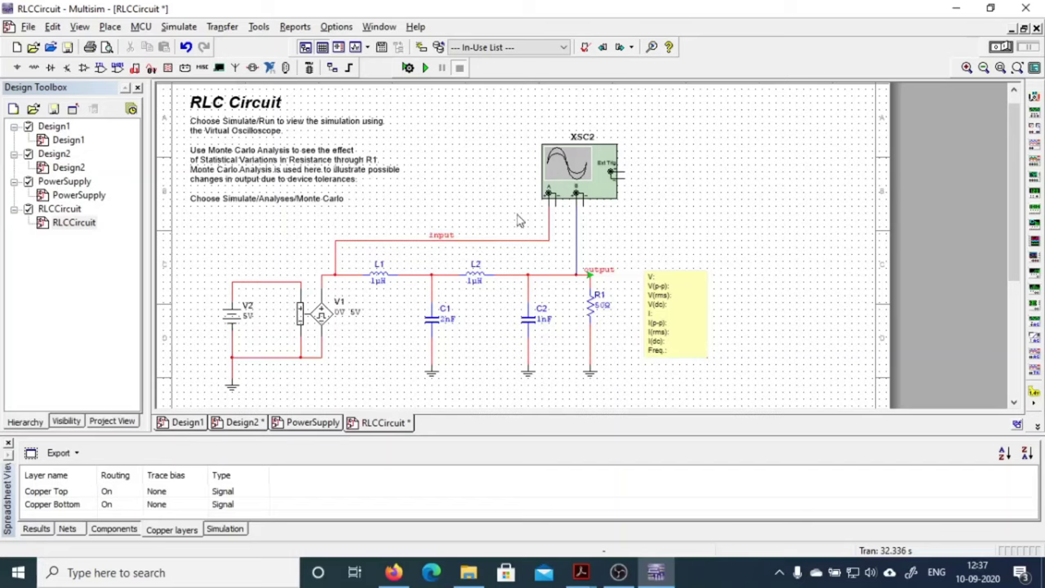
left_click(79, 26)
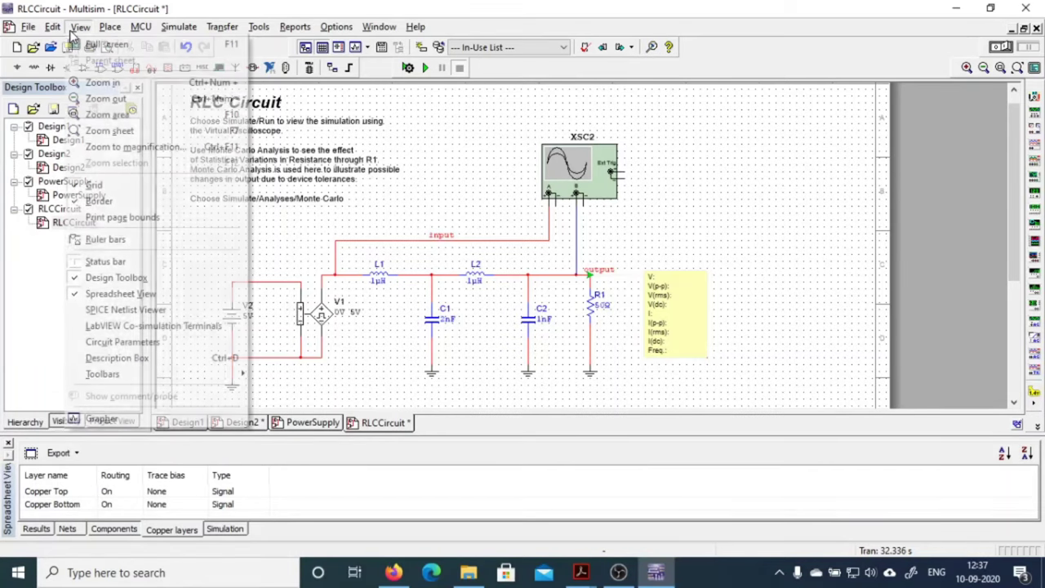
left_click(106, 188)
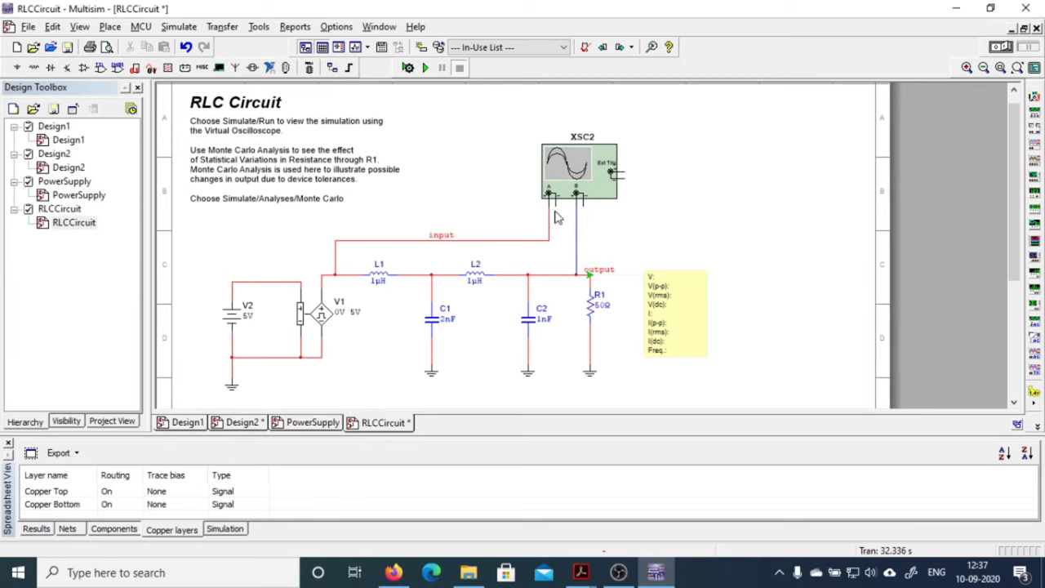
- Look through the commands for viewing, MCU debugging, transferring to Ultiboard and generating reports
left_click(79, 27)
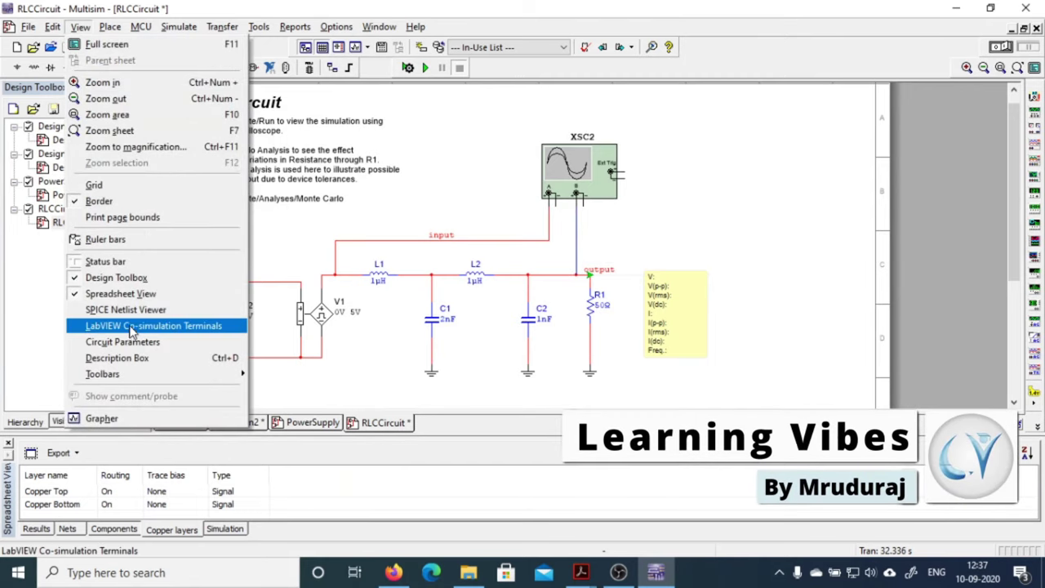
mouse_move(140, 30)
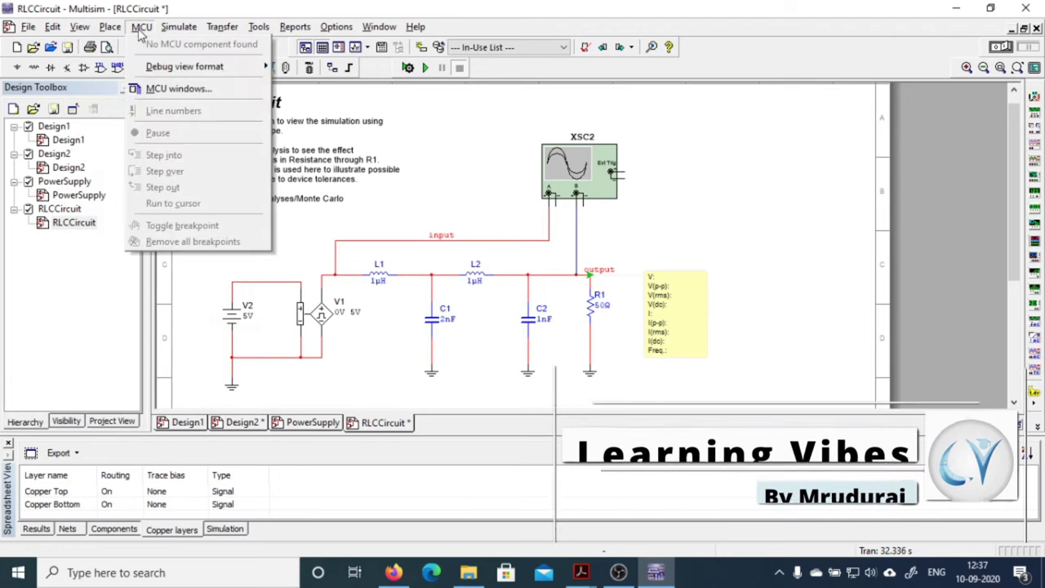
mouse_move(174, 31)
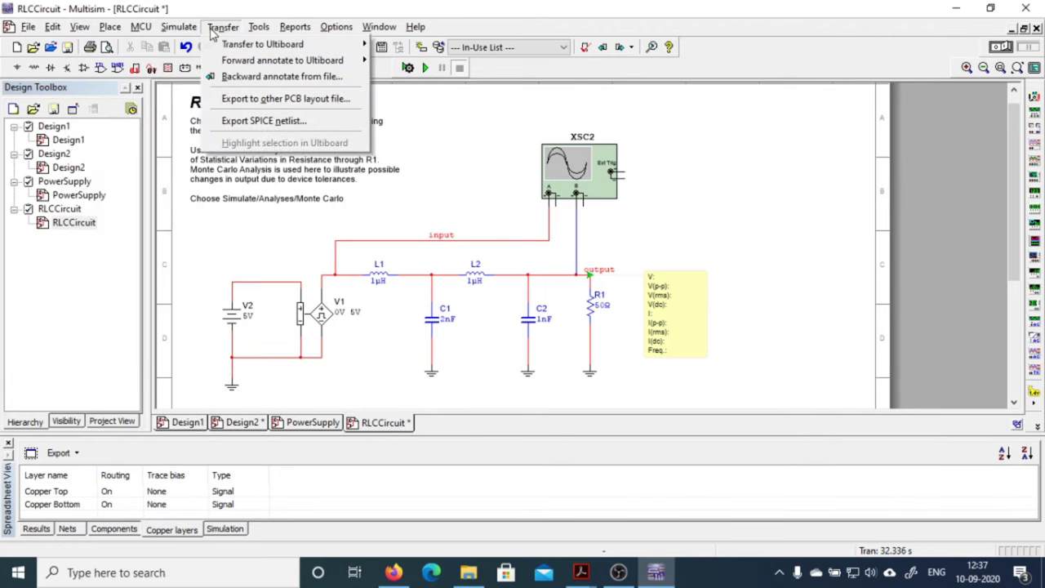
mouse_move(259, 31)
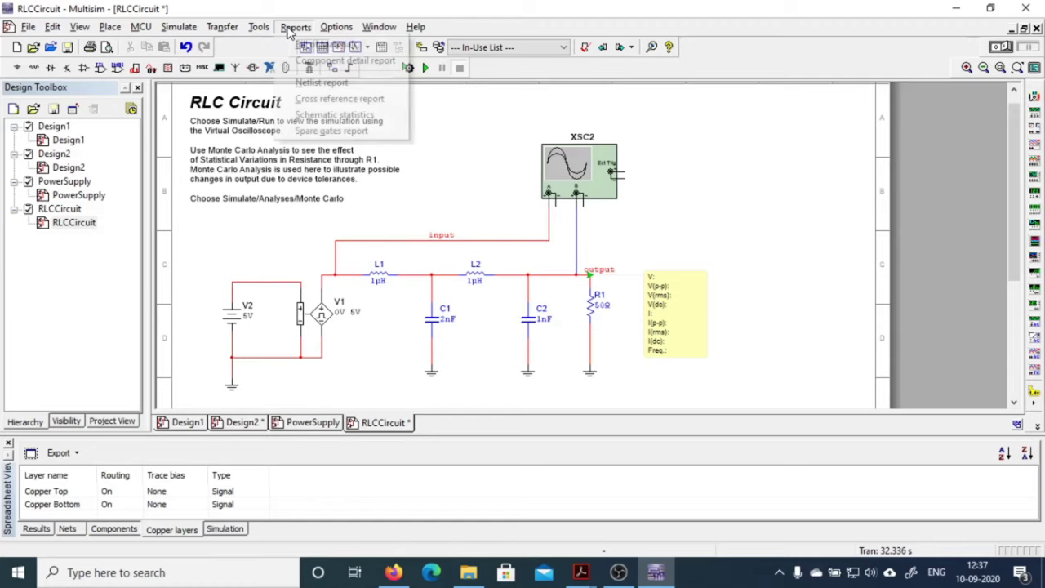
mouse_move(416, 29)
left_click(812, 321)
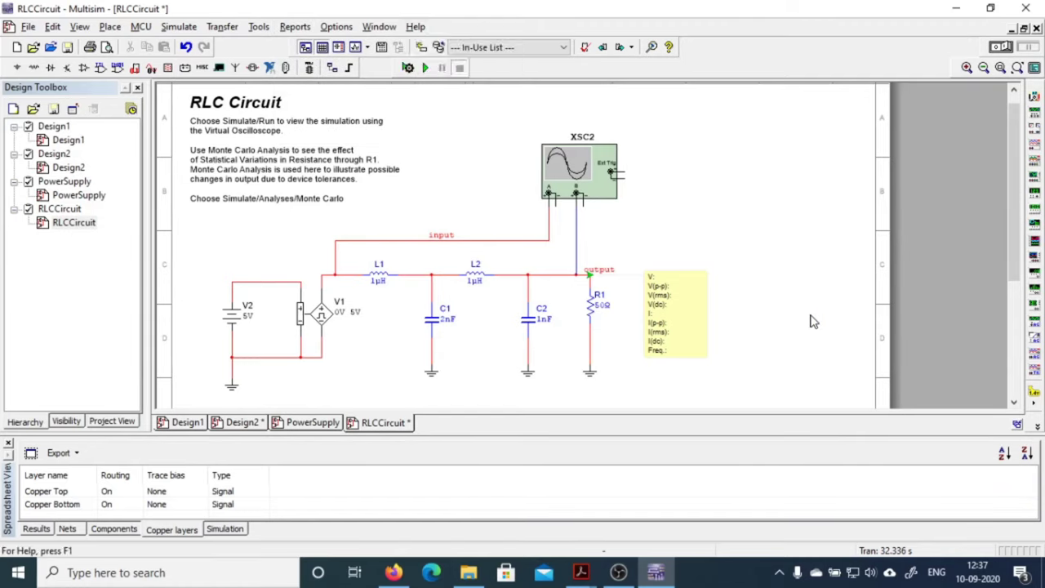